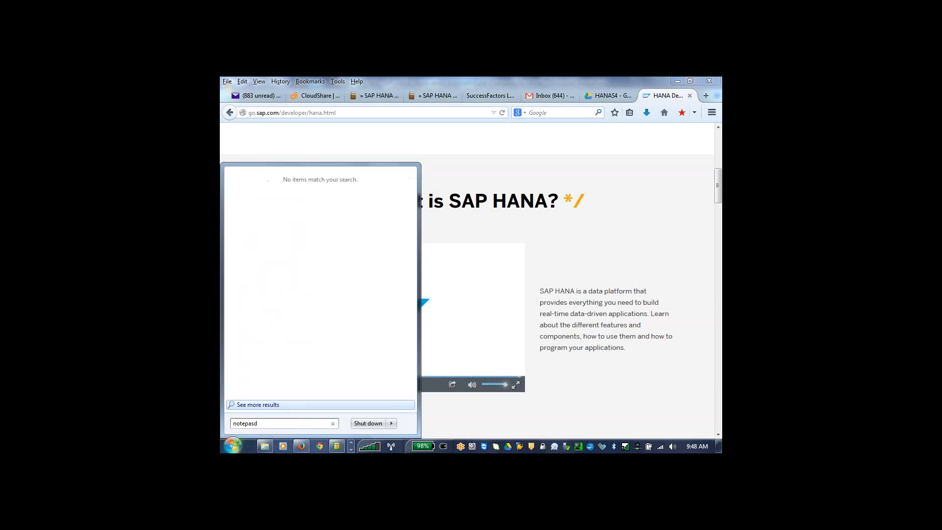
- Launch Notepad and move its empty window so that it is fully visible over the SAP HANA web page
key("BackSpace")
key("BackSpace")
type("d")
key("Return")
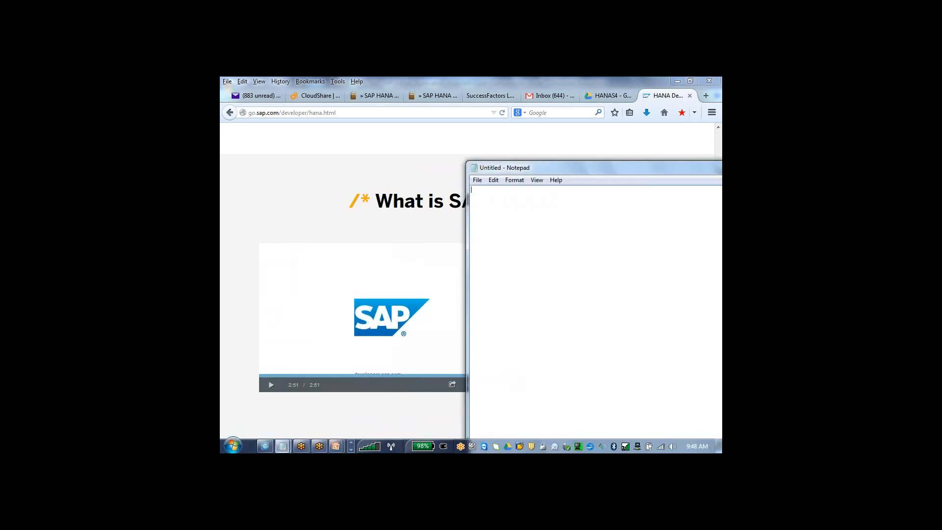
left_click_drag(566, 175, 399, 149)
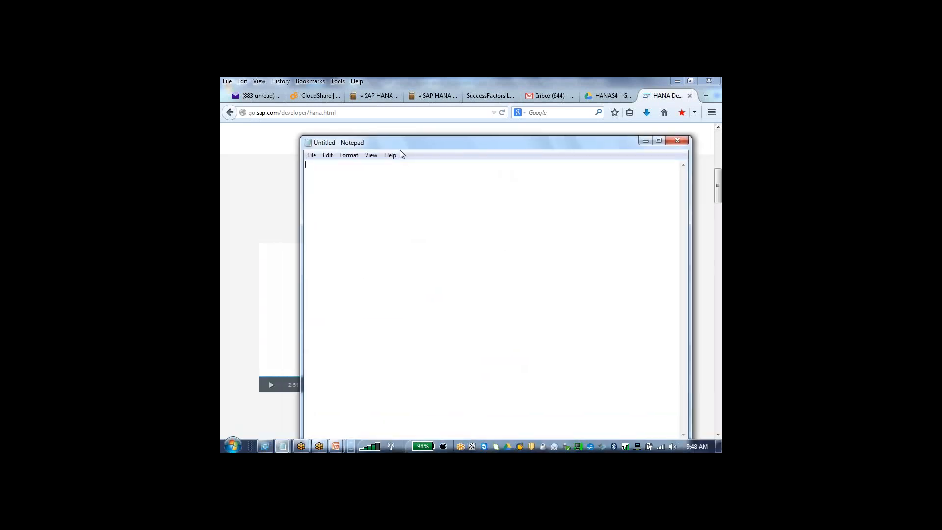
- List "Hana developer", "HANA modeller", "HANA Admin" and "HANA security" on separate lines of the note
type("Hana developer ")
type("HANA")
type(" modeller ")
type("HANA ")
type("Admin")
key("Return")
type("Admin ")
type("HANA ")
type("security")
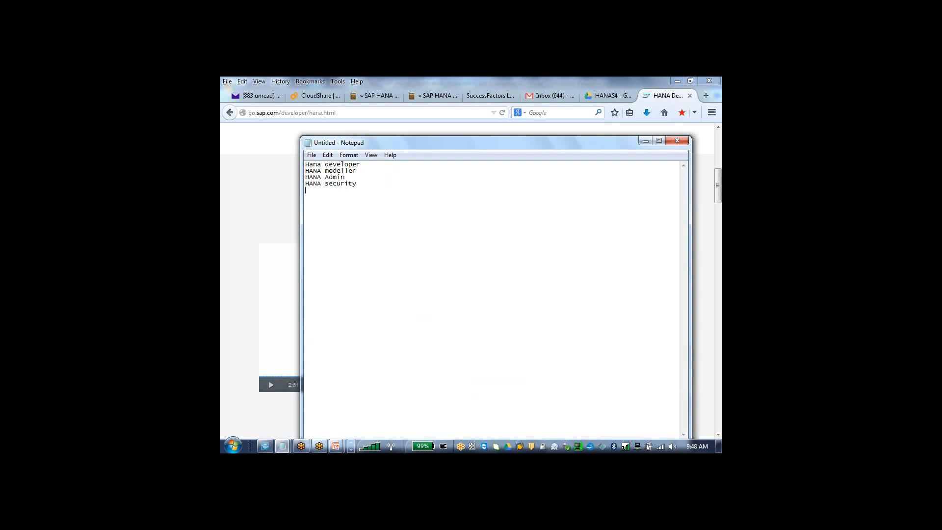
- Add the lines "FICO on HANA", "BIBW on HANA" and "BO on HANA" to the note
key("Return")
type("FICO on HANA")
key("Return")
type("BIW")
key("BackSpace")
type("IWB")
key("BackSpace")
type("BW on HANA")
type("BO on HANA")
key("Return")
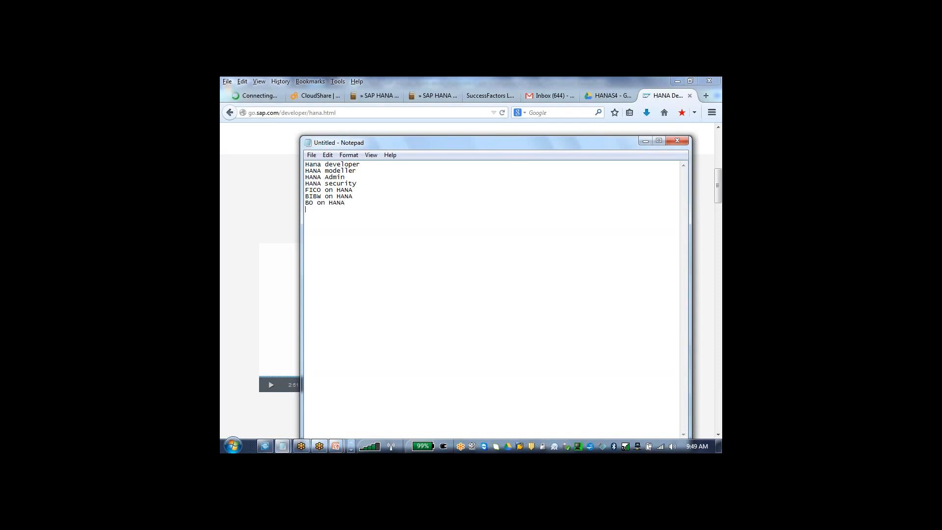
- Continue the note with "BPC on HANA" and a line about Successfactors on HANA
type("BPC on HANA")
key("Return")
type("Successfactor")
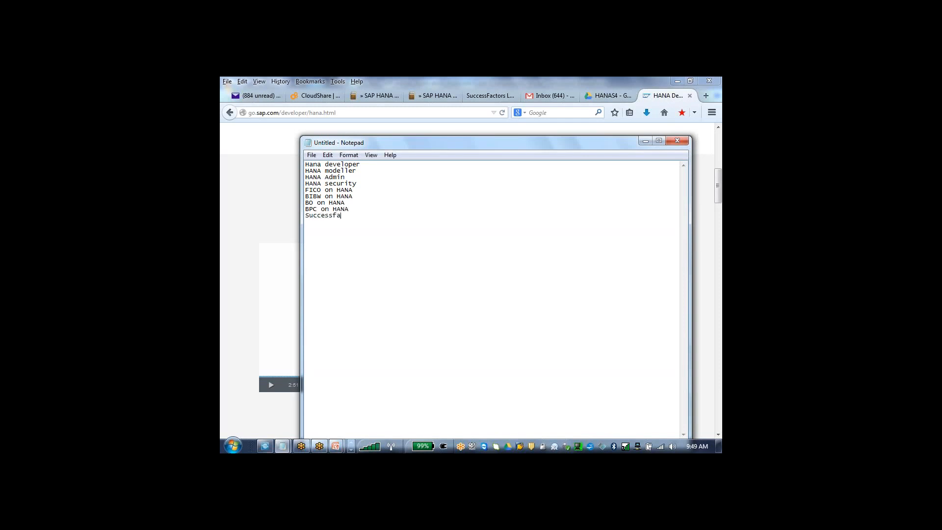
type("s on HAN")
type("HANA for anything")
- Switch to the remote desktop, restore it from full screen, and move the HANA Studio and Data Warehousing Workbench windows aside
left_click(628, 86)
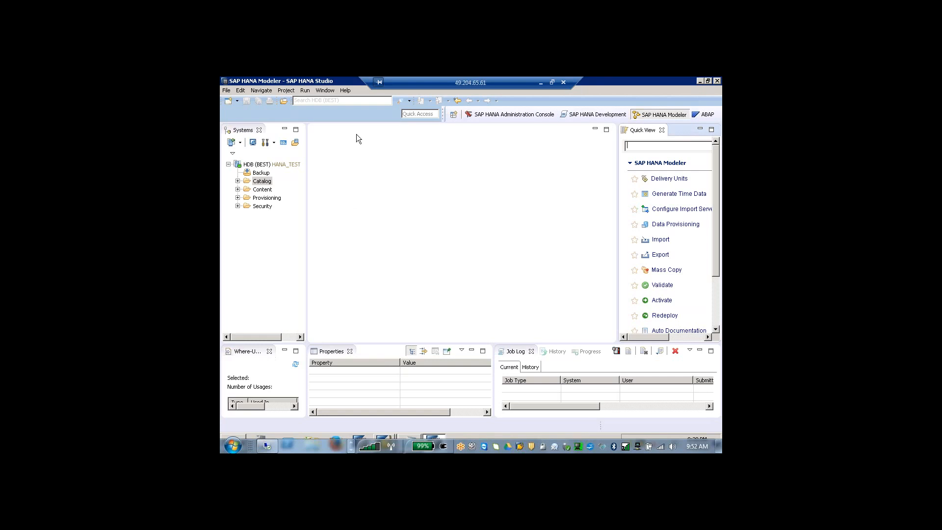
left_click(553, 83)
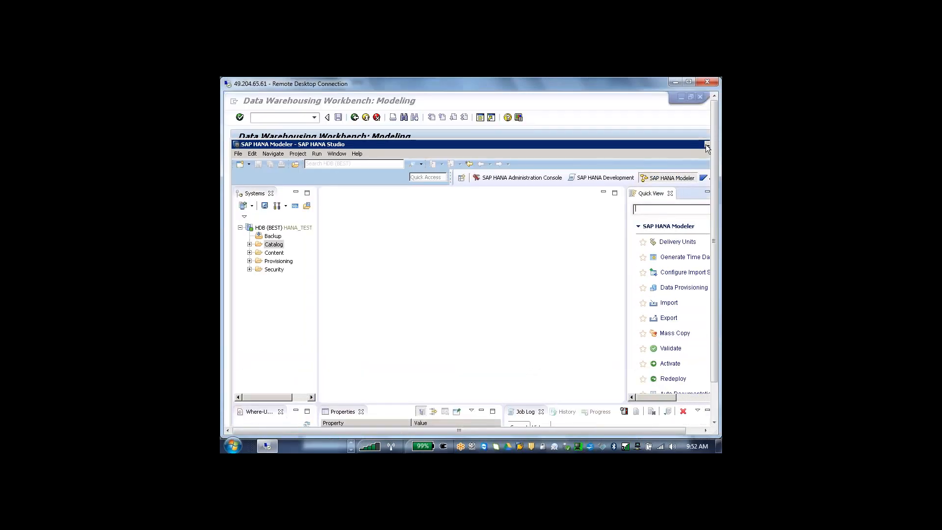
left_click_drag(614, 142, 636, 156)
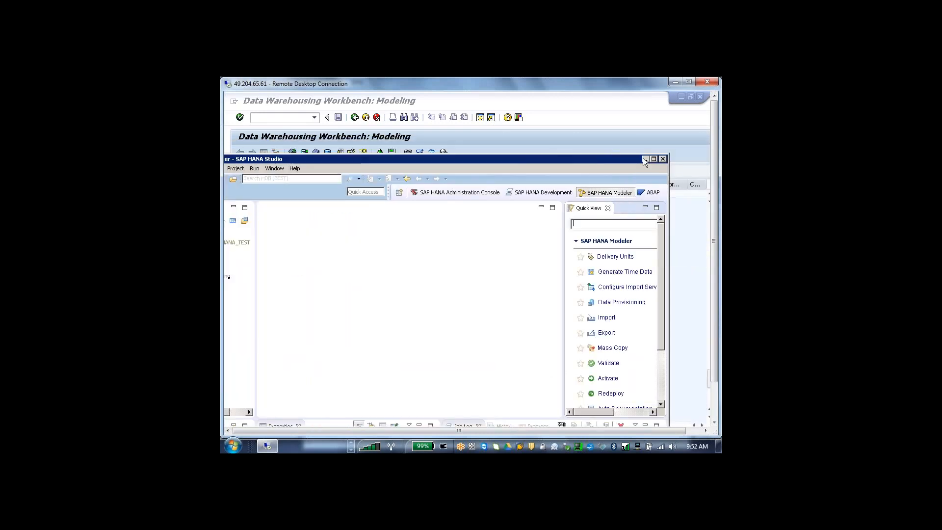
left_click(551, 100)
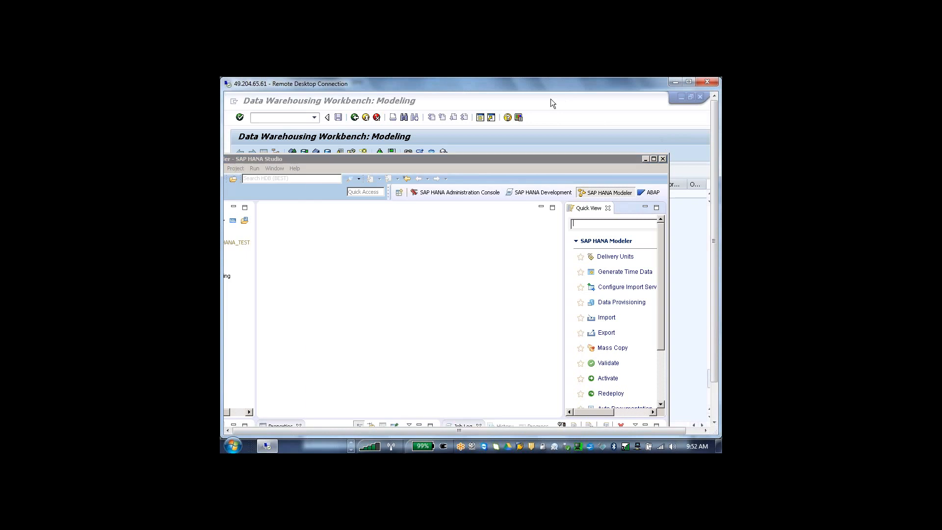
left_click_drag(558, 114, 521, 188)
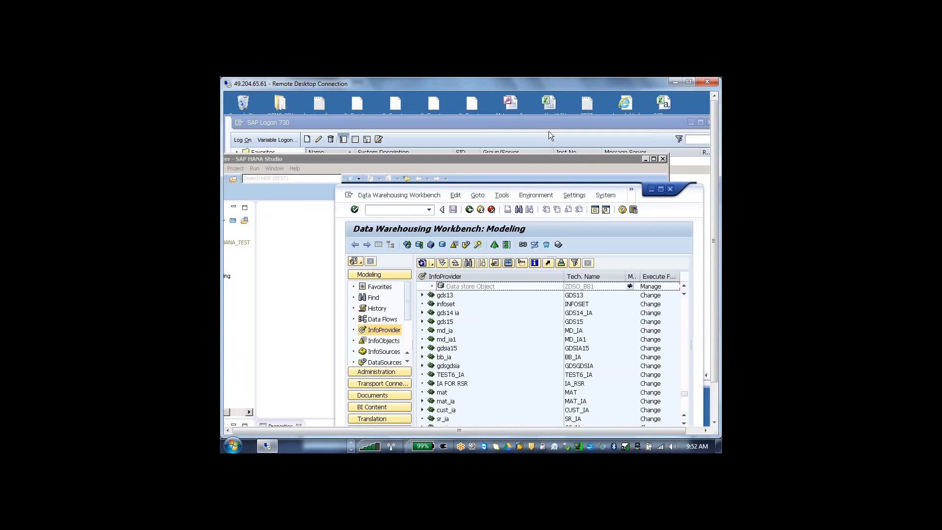
- Rearrange the SAP Logon and HANA Studio windows so both are visible, and select the BW74_HANA connection
left_click_drag(540, 126, 613, 136)
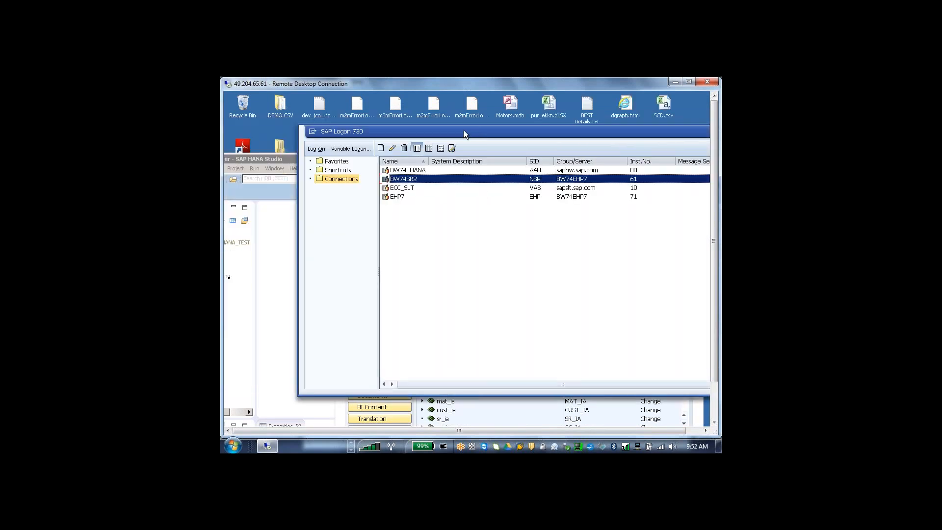
left_click_drag(464, 131, 593, 146)
left_click(317, 158)
left_click_drag(395, 162, 461, 183)
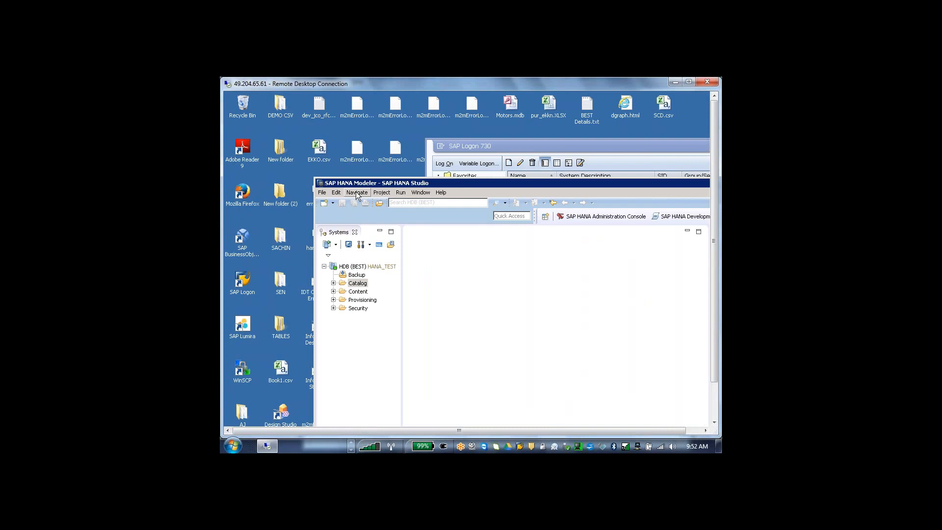
left_click_drag(378, 183, 390, 222)
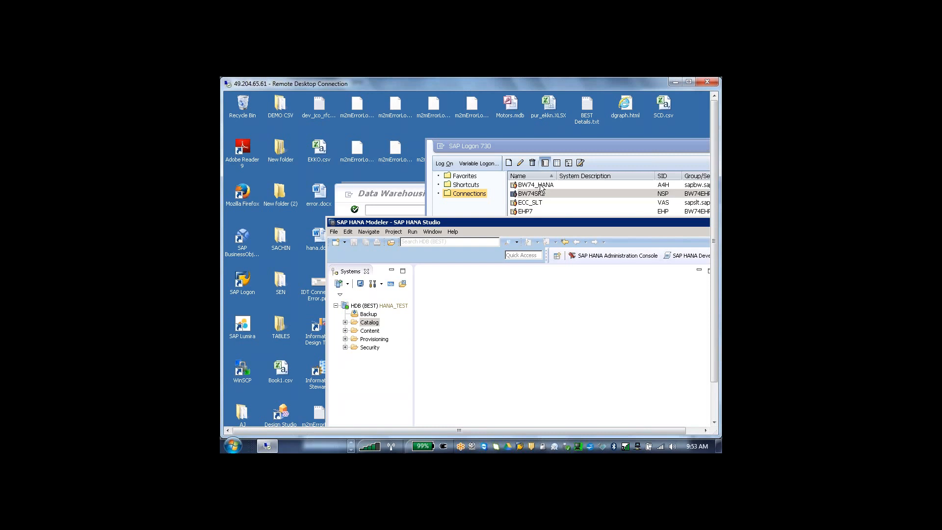
left_click(540, 186)
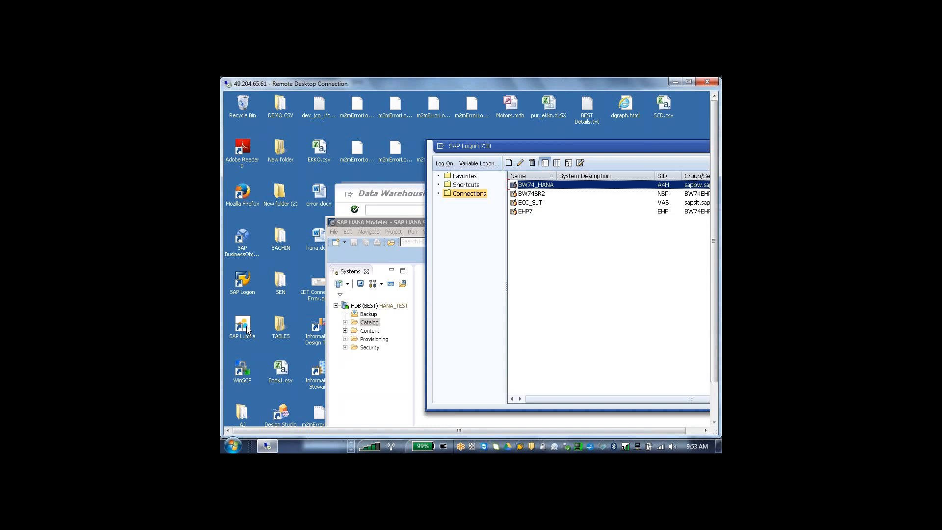
- Bring HANA Studio to the front near the desktop's upper-left corner and view the recent Remote Desktop Connection entries
left_click_drag(390, 223, 291, 107)
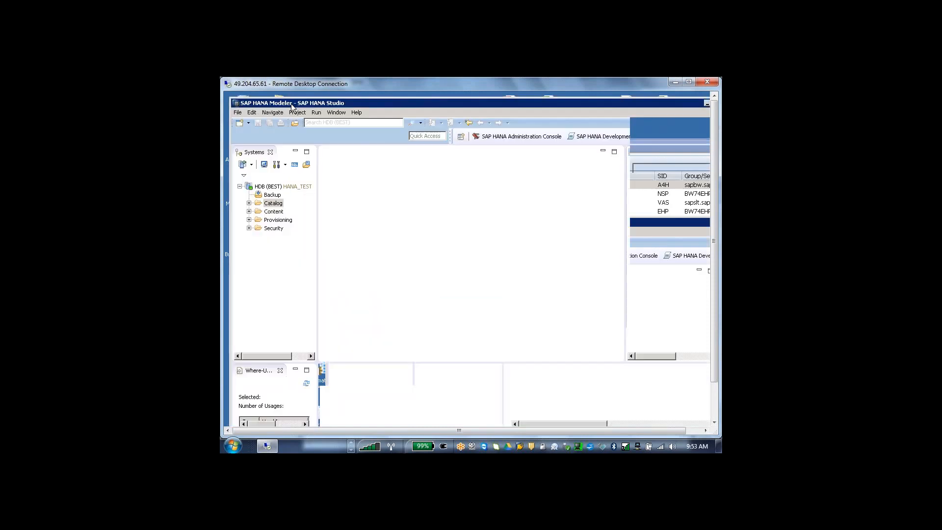
left_click(233, 446)
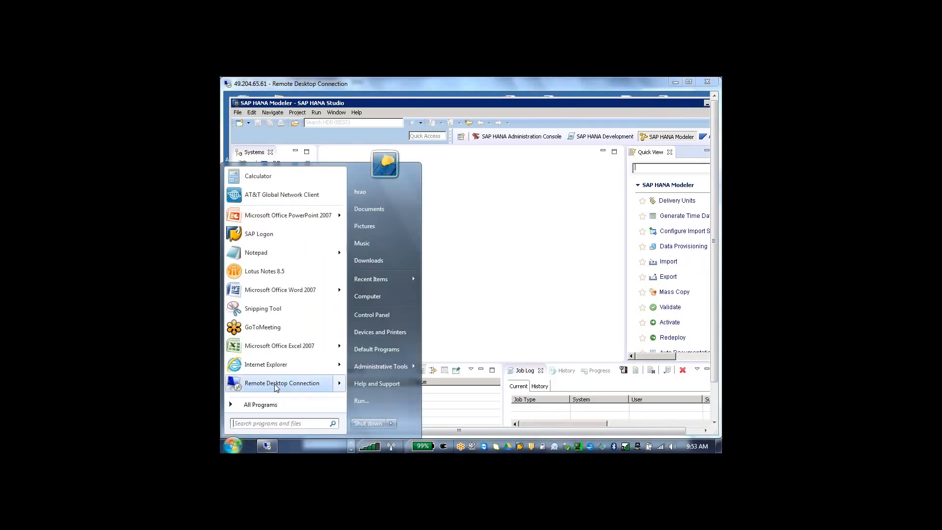
mouse_move(276, 387)
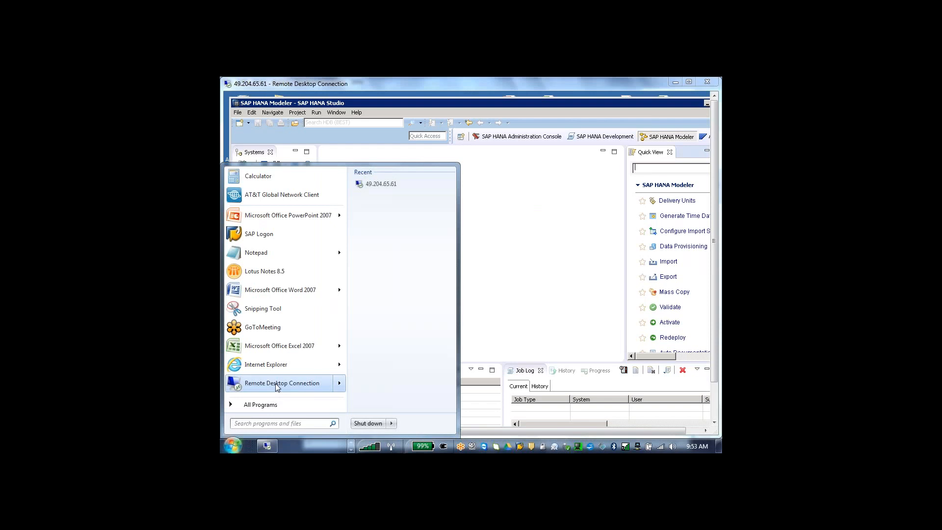
left_click(520, 173)
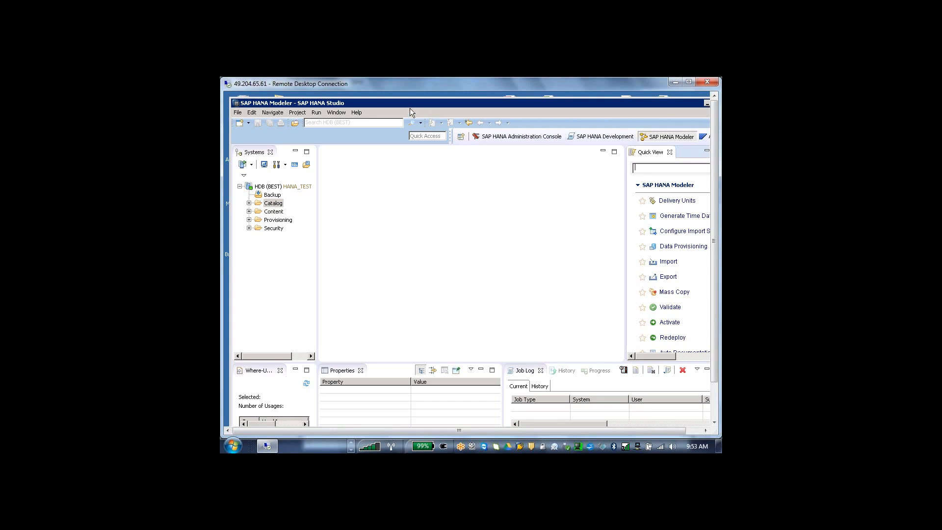
- Move the HANA Studio window down to uncover the first row of desktop icons and its window controls
left_click_drag(409, 105, 409, 127)
left_click_drag(630, 125, 621, 126)
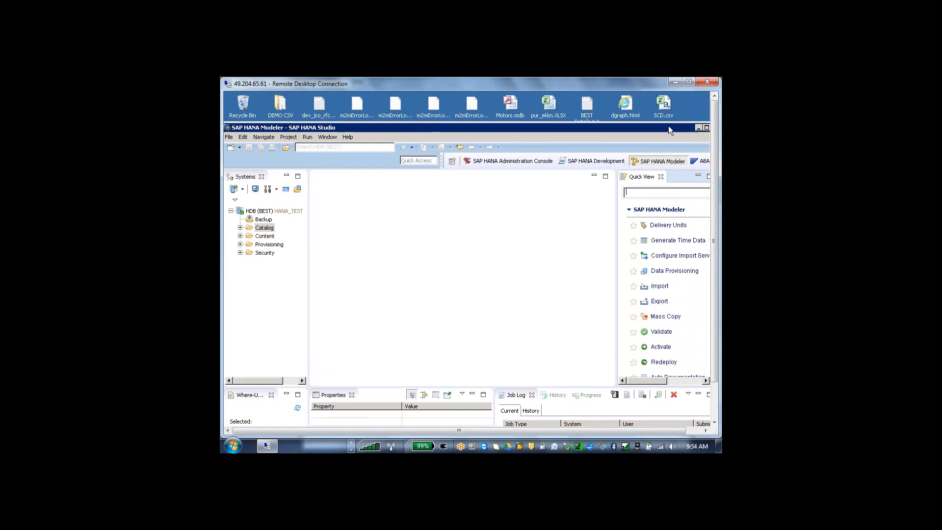
left_click(703, 128)
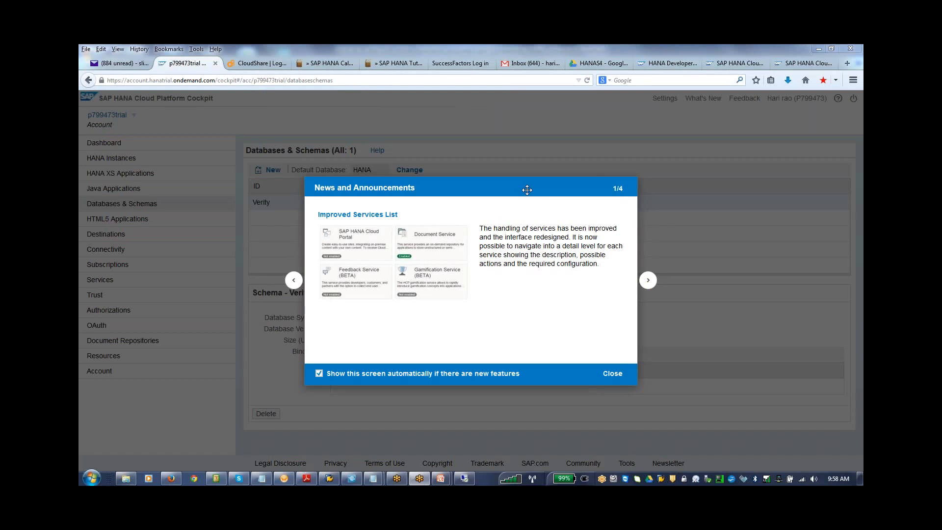
- Dismiss the cockpit's News and Announcements and view the Databases & Schemas and HTML5 Applications pages
left_click(612, 374)
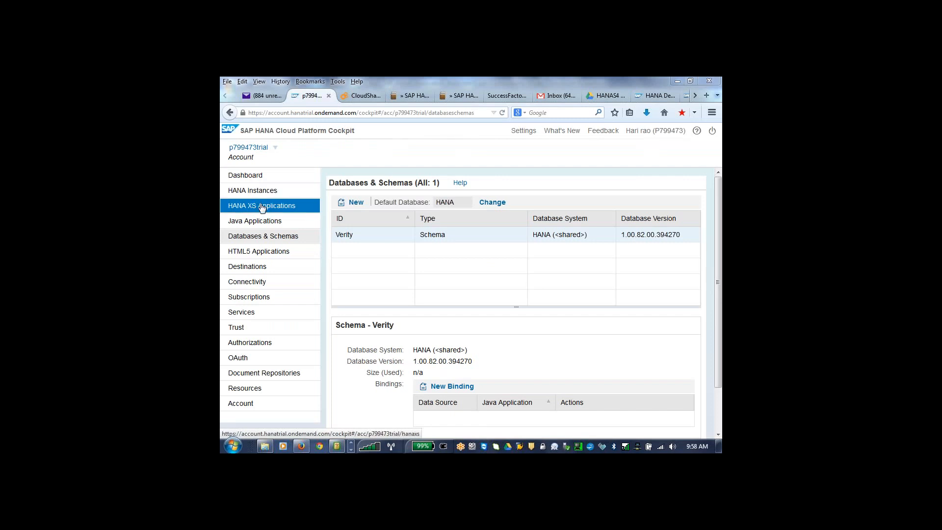
left_click(255, 240)
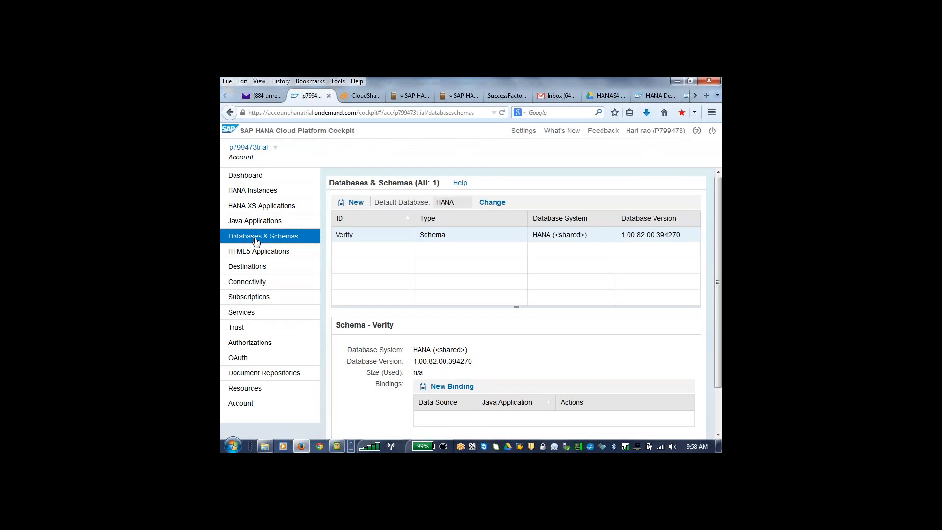
left_click(255, 252)
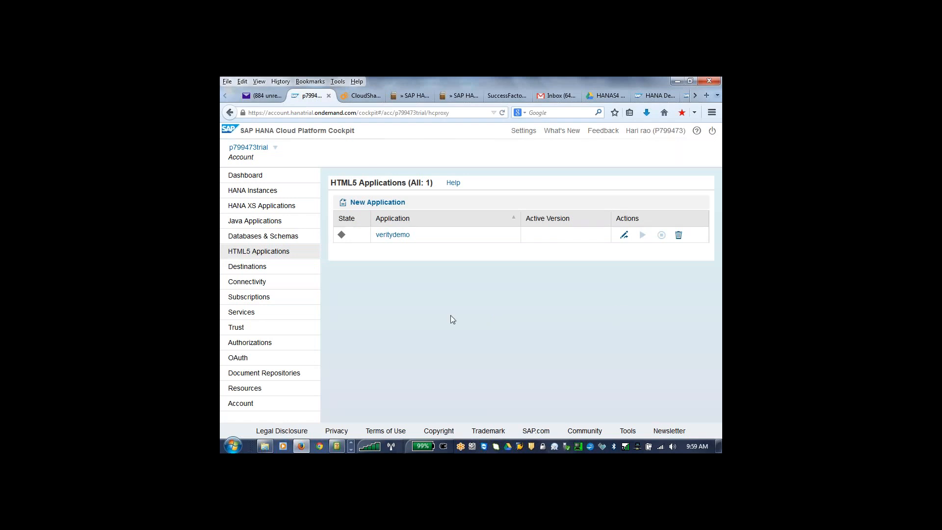
- Switch from the cloud cockpit to the remote desktop session and maximize the HANA Studio window
left_click(351, 451)
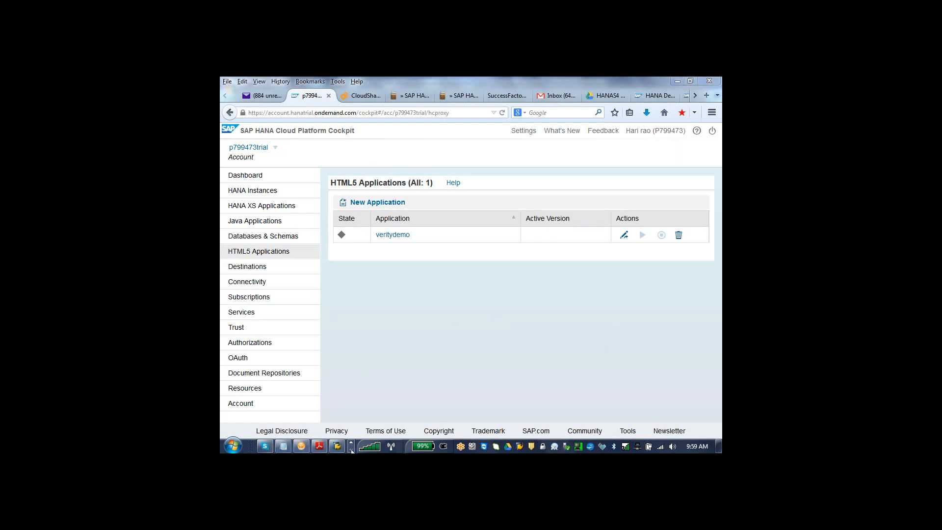
left_click(351, 451)
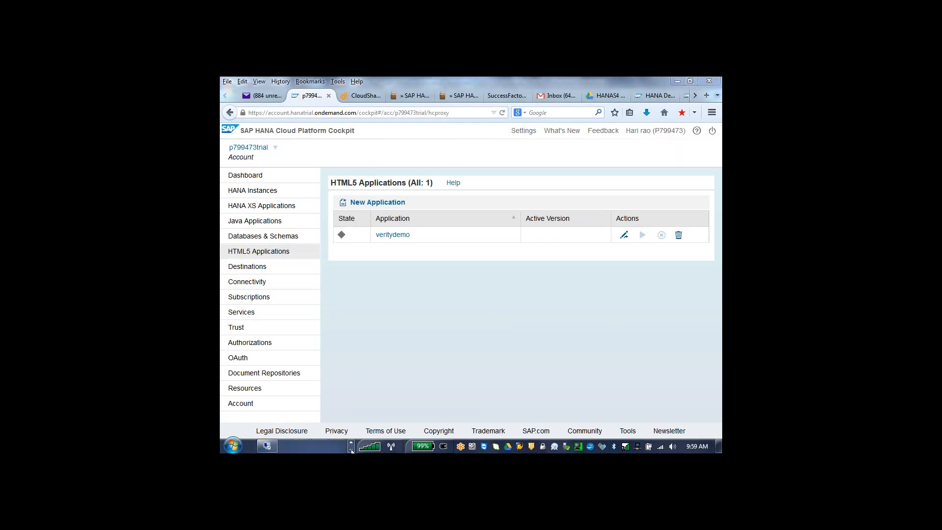
left_click(265, 447)
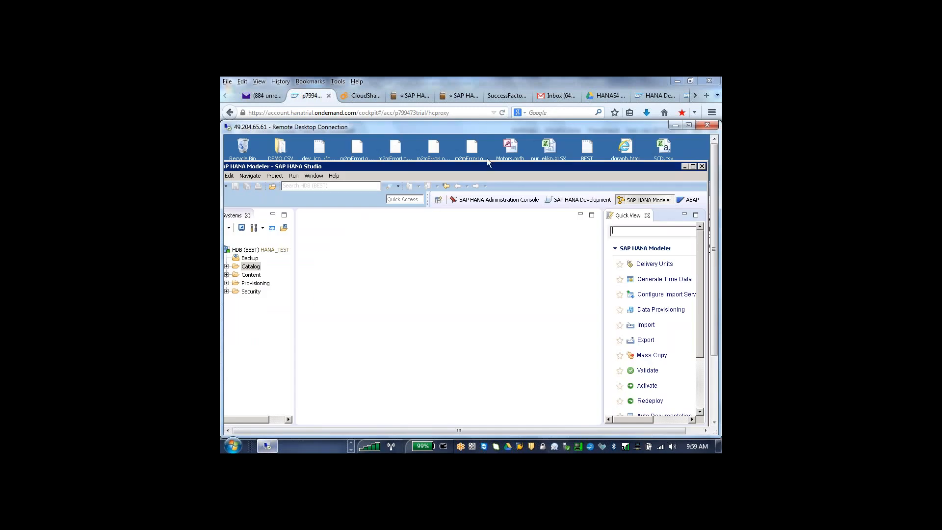
left_click(694, 166)
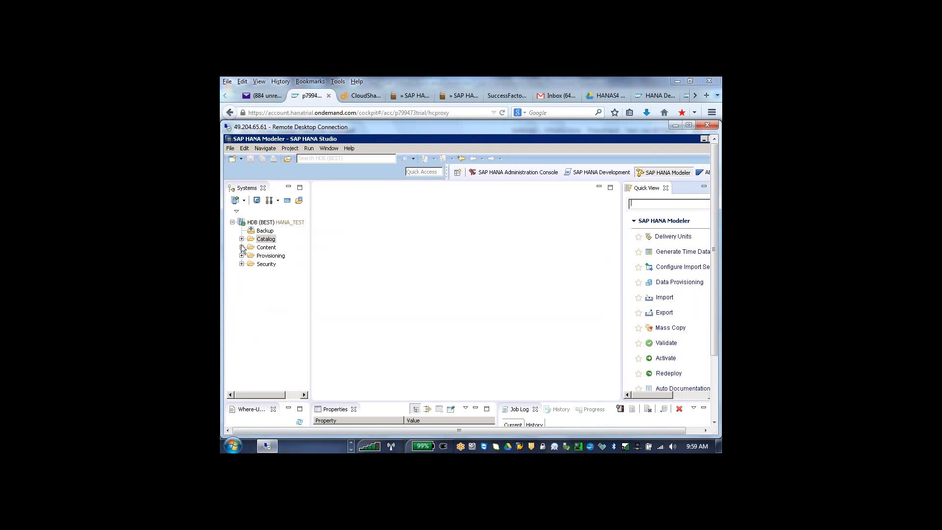
- View the workspaces that HANA Studio offers for switching, without choosing one
left_click(278, 336)
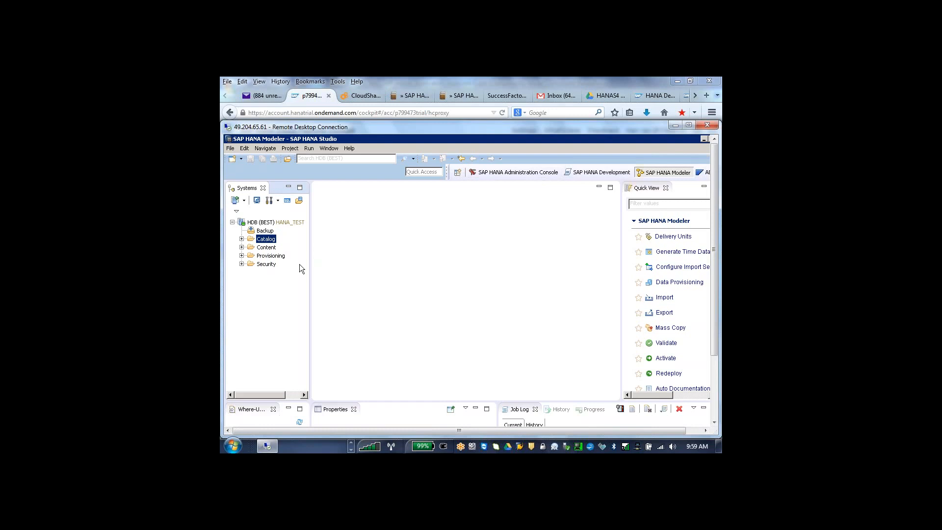
left_click(231, 148)
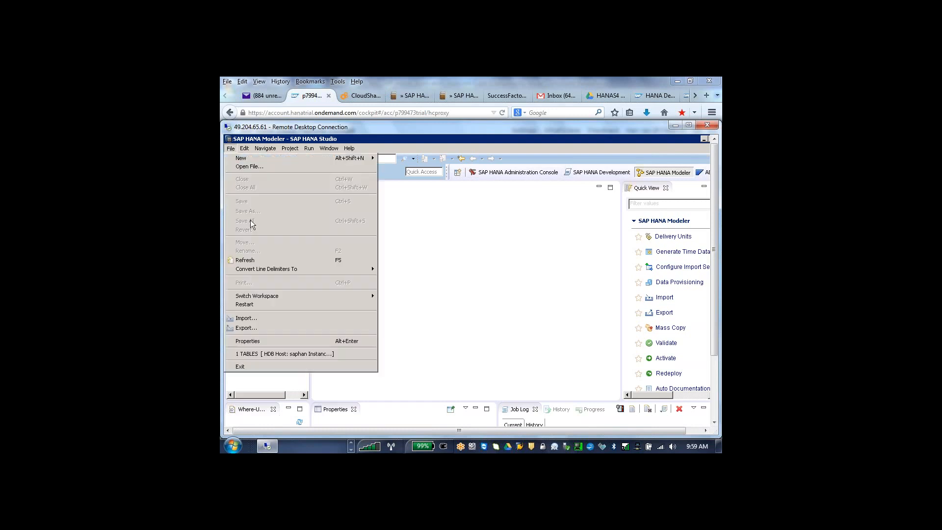
mouse_move(256, 296)
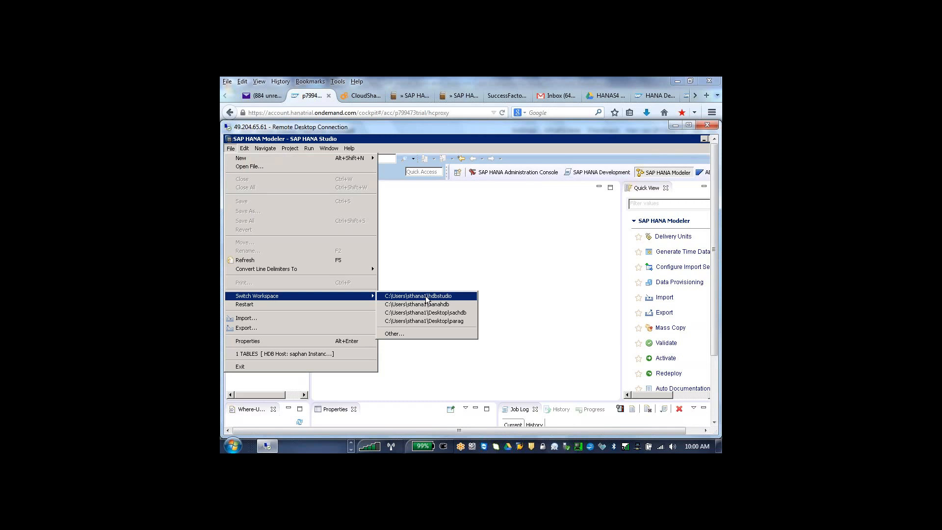
left_click(426, 266)
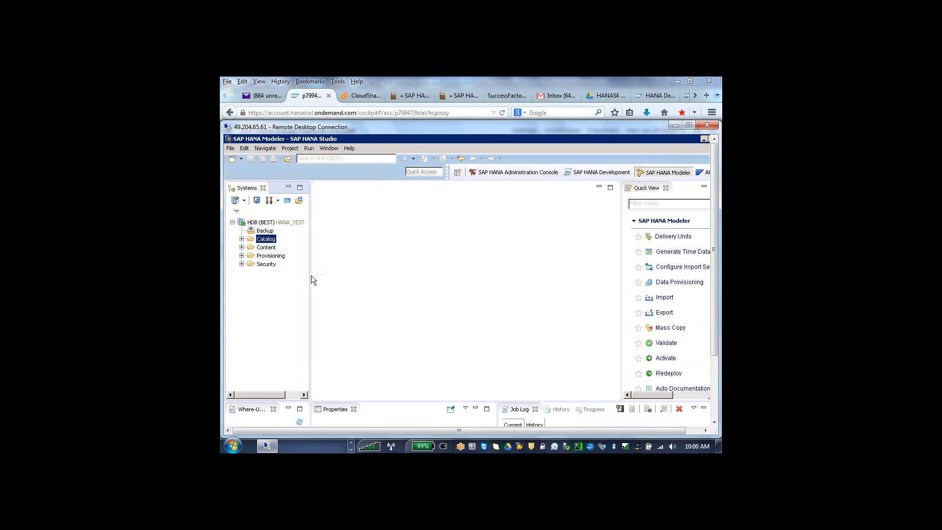
- Widen the Systems view and expand the Catalog folder of the HDB system
left_click_drag(311, 275, 324, 275)
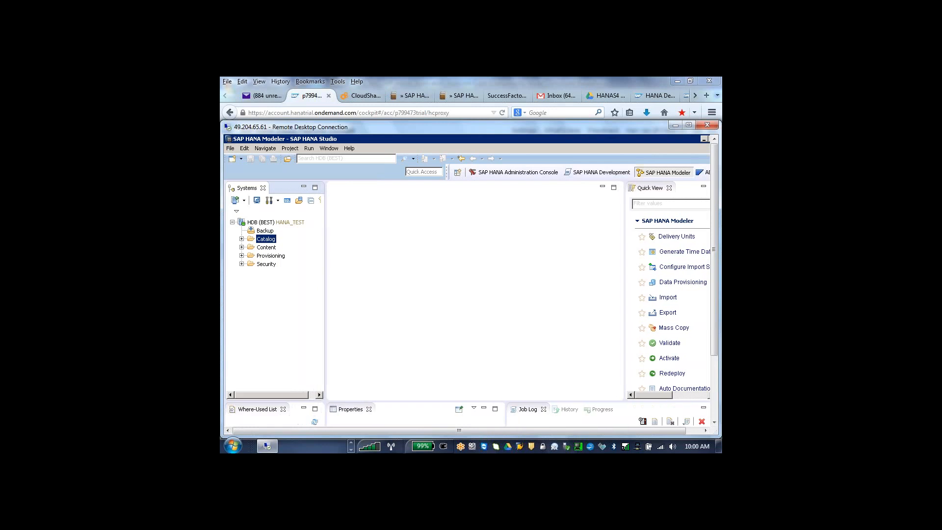
left_click(263, 250)
left_click(265, 264)
left_click(241, 239)
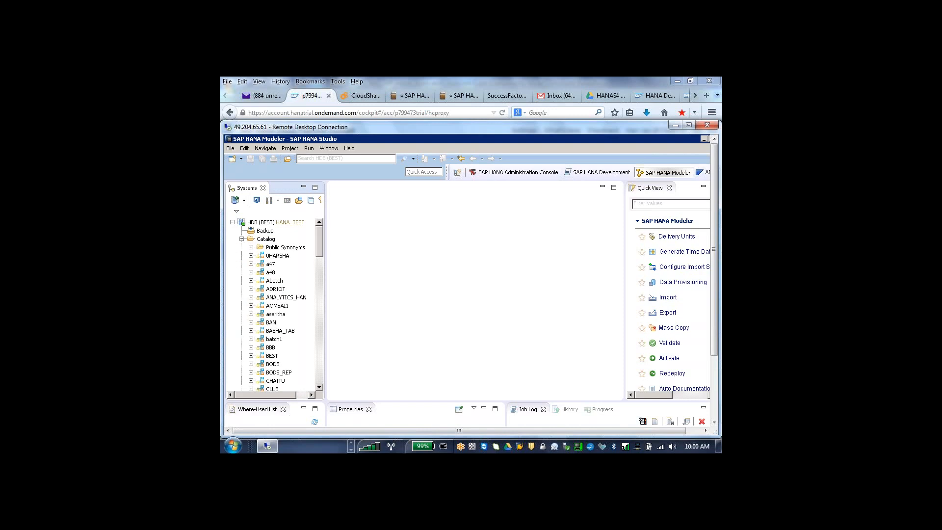
- Expand the ECCSLT schema in the catalog, widen the Systems view further, and browse the remaining schemas
left_click_drag(319, 255, 319, 285)
left_click(251, 273)
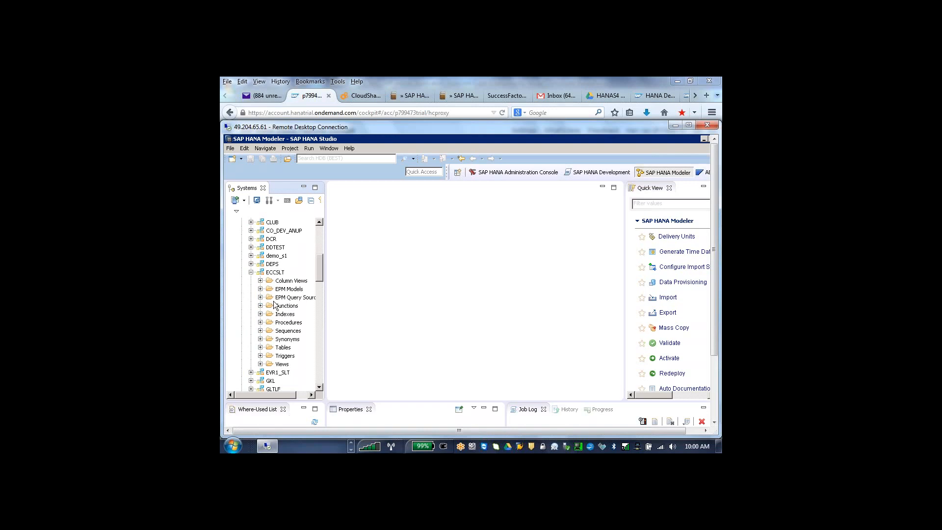
left_click_drag(320, 271, 374, 393)
scroll(372, 342, "up", 5)
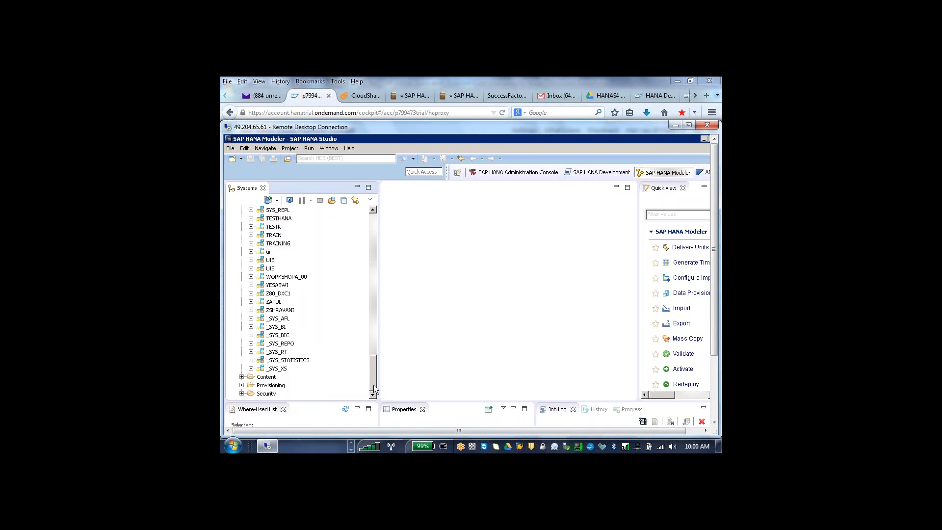
- Expand the first schema after Public Synonyms in the catalog and look at its object folders and the CUSTOMER table under Tables
left_click_drag(372, 346, 369, 213)
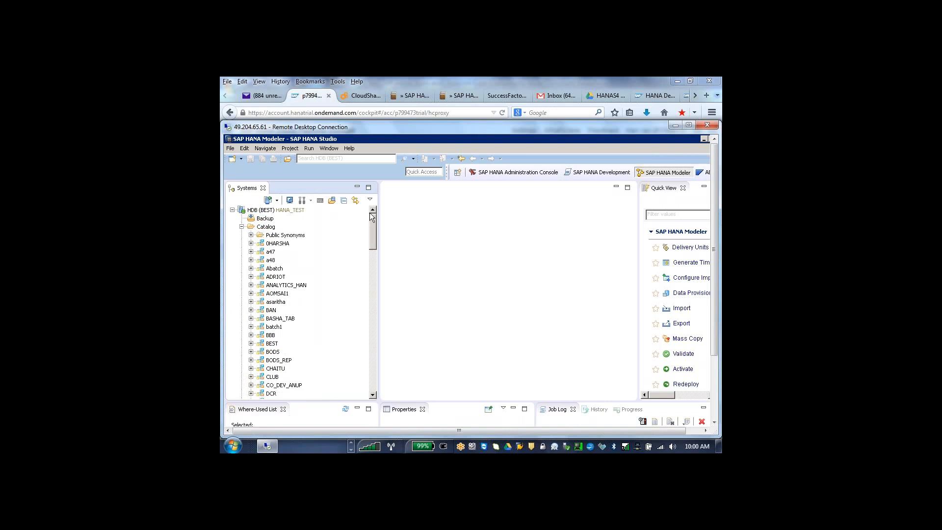
left_click(251, 244)
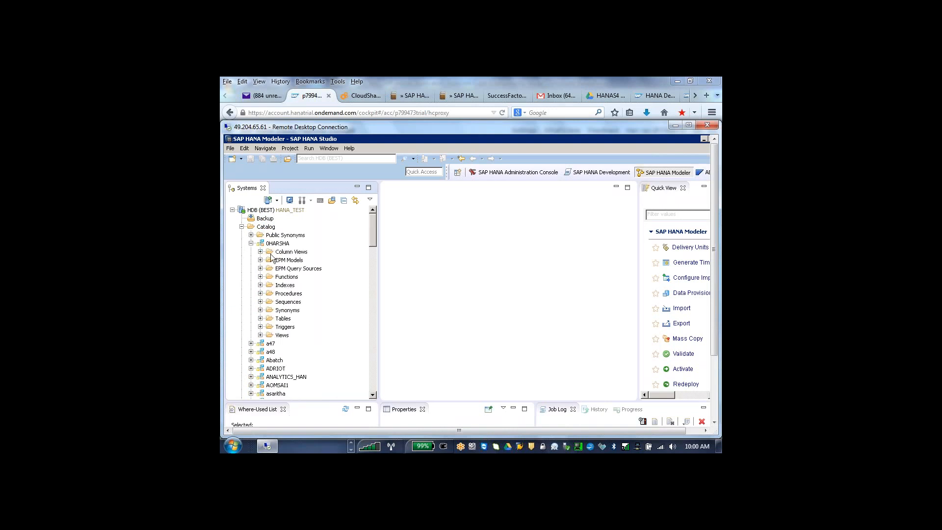
left_click(261, 319)
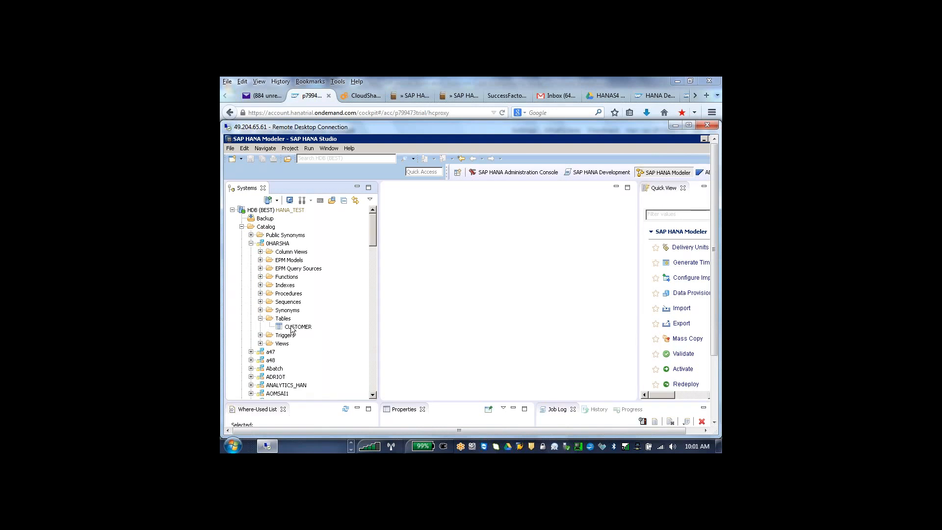
left_click(291, 327)
left_click(283, 286)
- Collapse the Catalog folder and look through the Content folder, checking the view types inside its second package
left_click(241, 227)
left_click(241, 235)
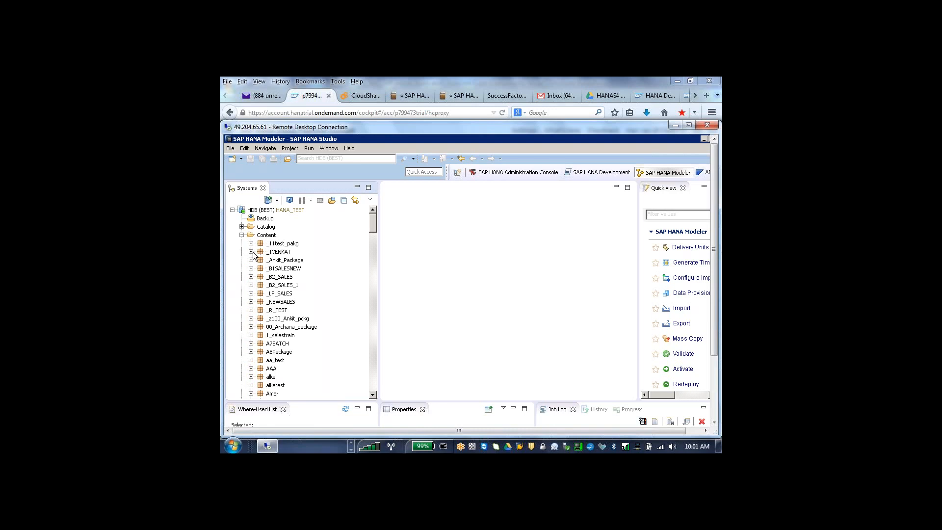
left_click(251, 252)
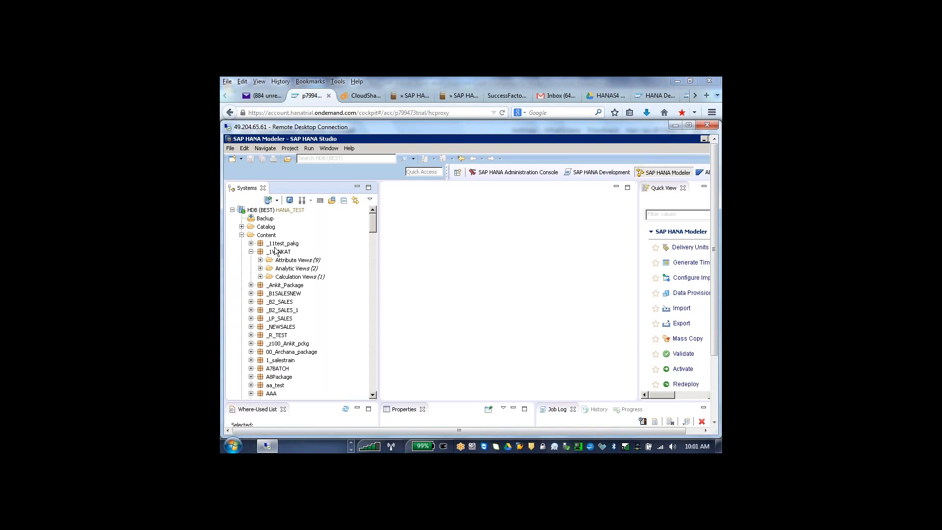
left_click(242, 235)
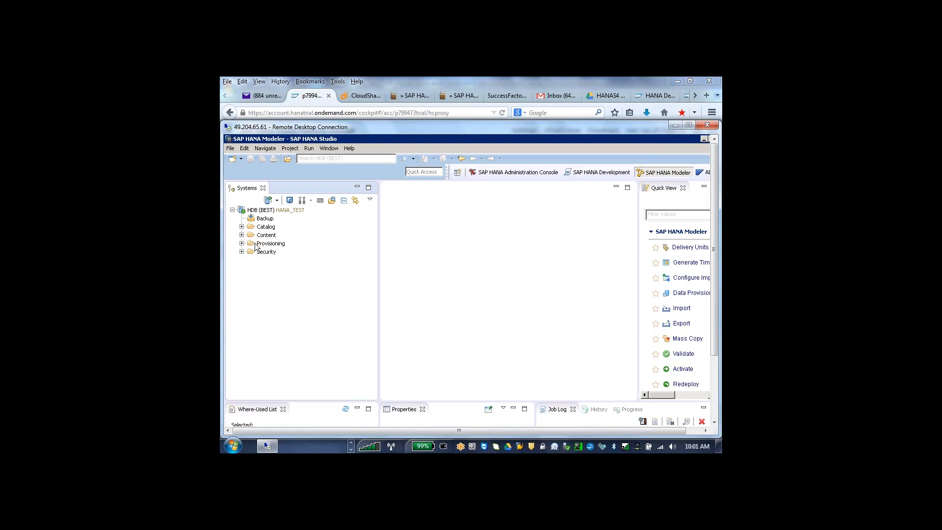
- Expand the Provisioning and Security folders and review them alongside Catalog, Content and Smart Data Access
left_click(241, 244)
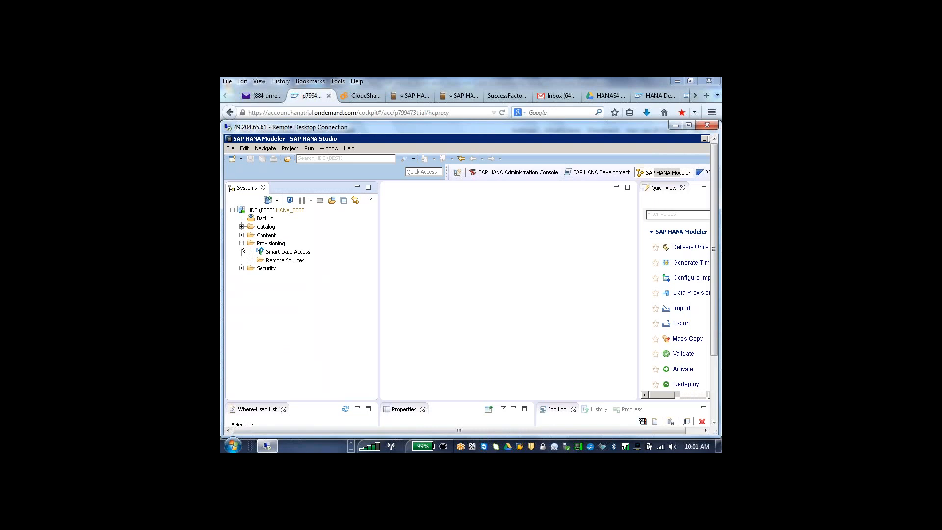
left_click(242, 269)
mouse_move(255, 212)
left_click(265, 228)
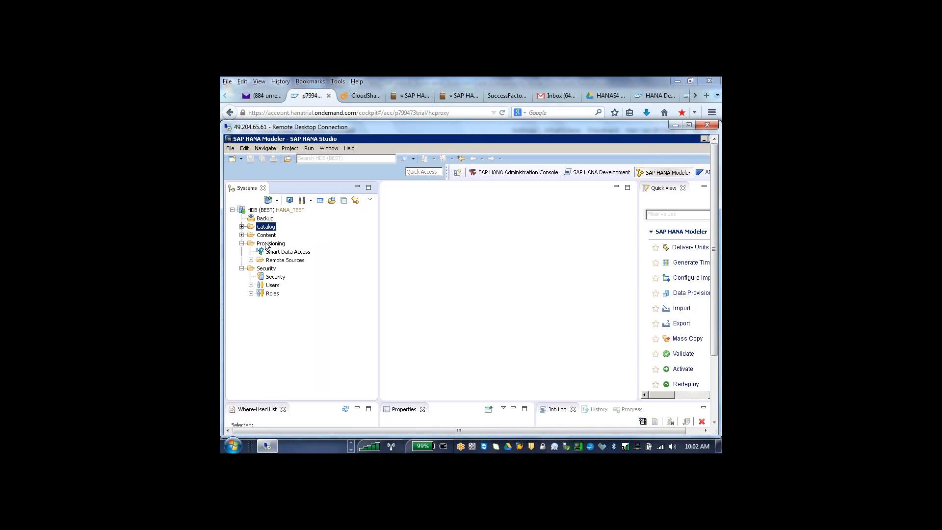
left_click(265, 237)
left_click(265, 227)
left_click(277, 253)
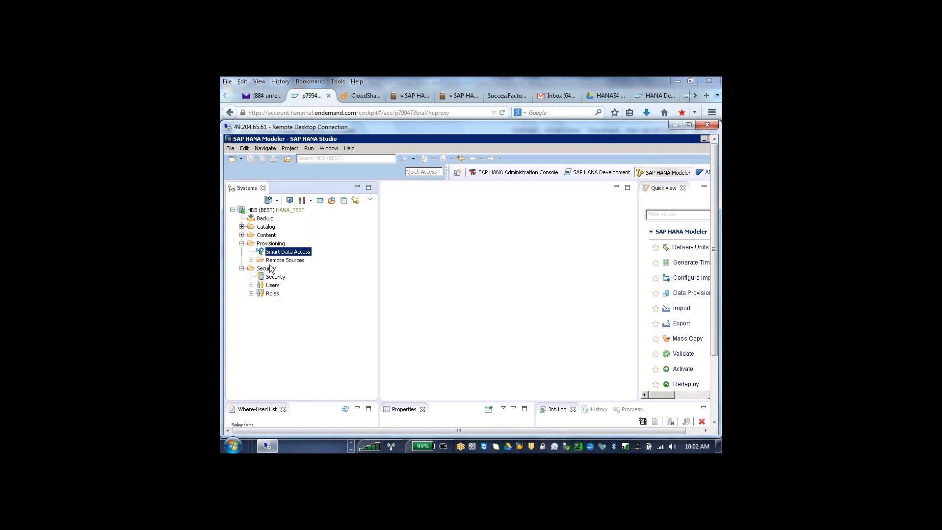
- Open the QINFOCUB_INTERNAL analytic view from the Analytic Views of the second package under Content
left_click(241, 234)
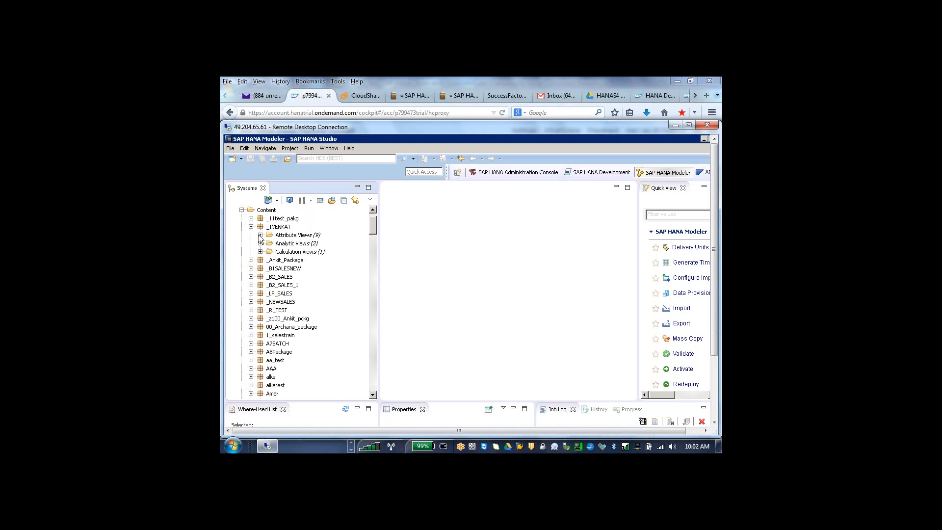
left_click_drag(374, 221, 373, 217)
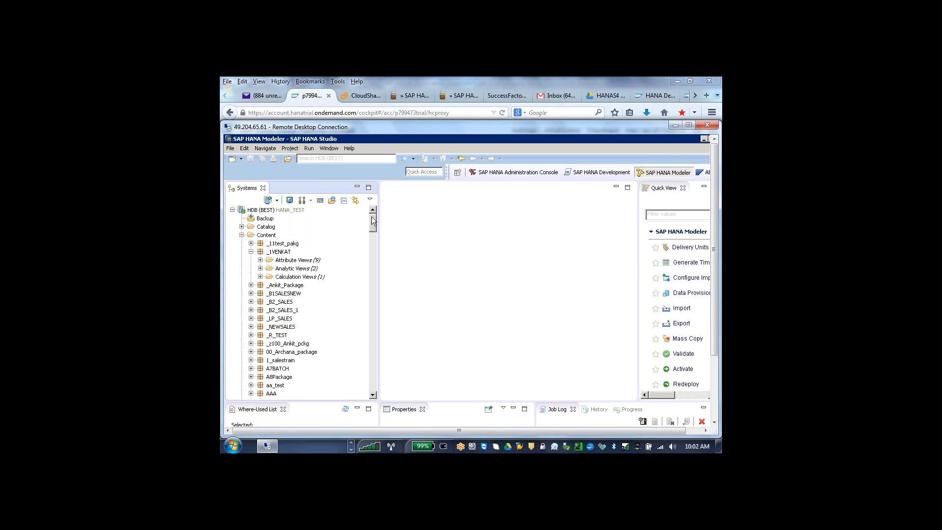
left_click(261, 268)
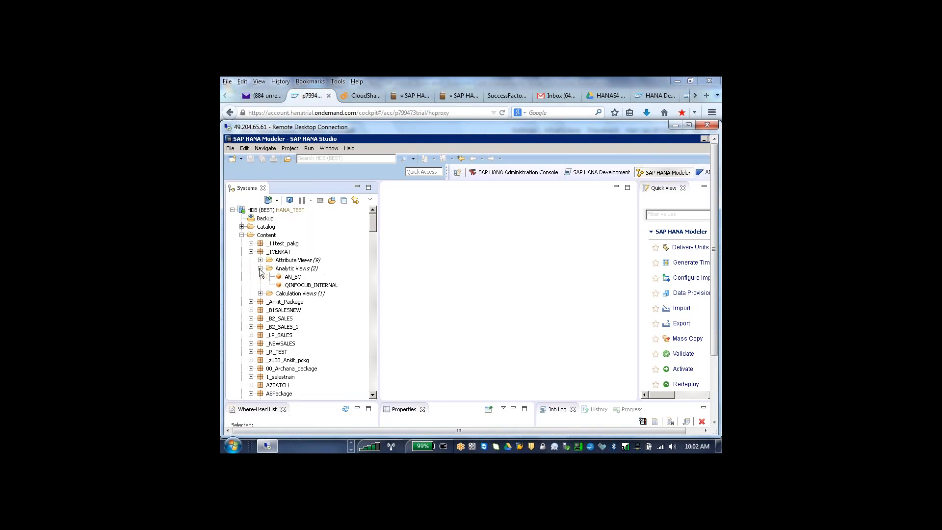
double_click(303, 285)
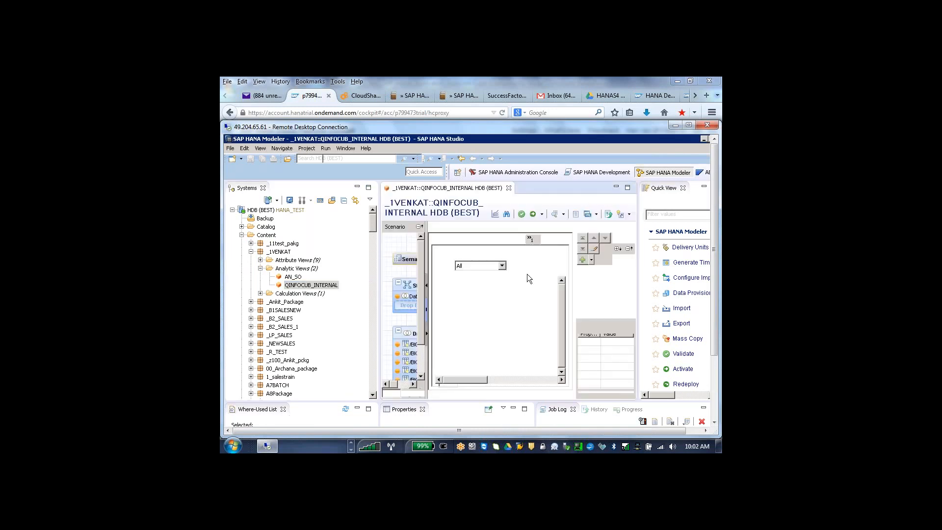
- Show the remote session full screen and widen the Scenario pane to examine the view's Star Join and Data Foundation tables
left_click(690, 125)
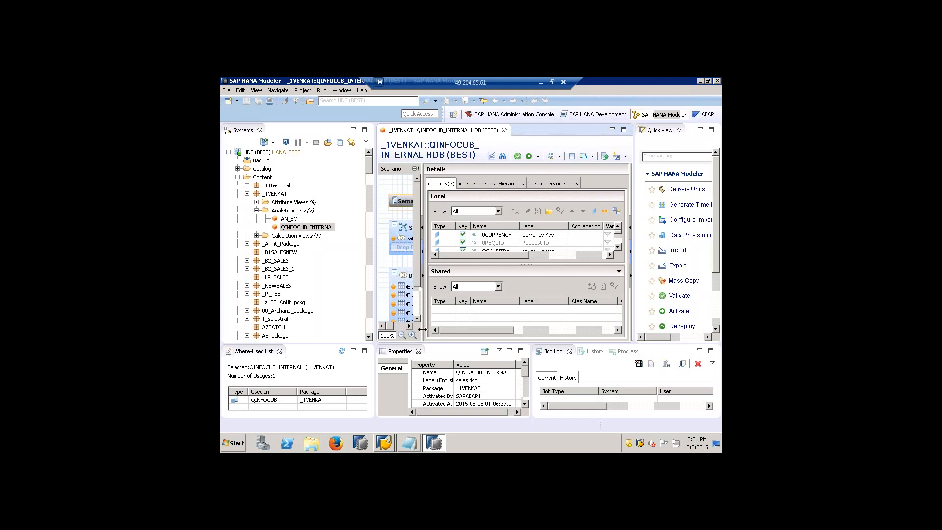
left_click_drag(424, 330, 478, 326)
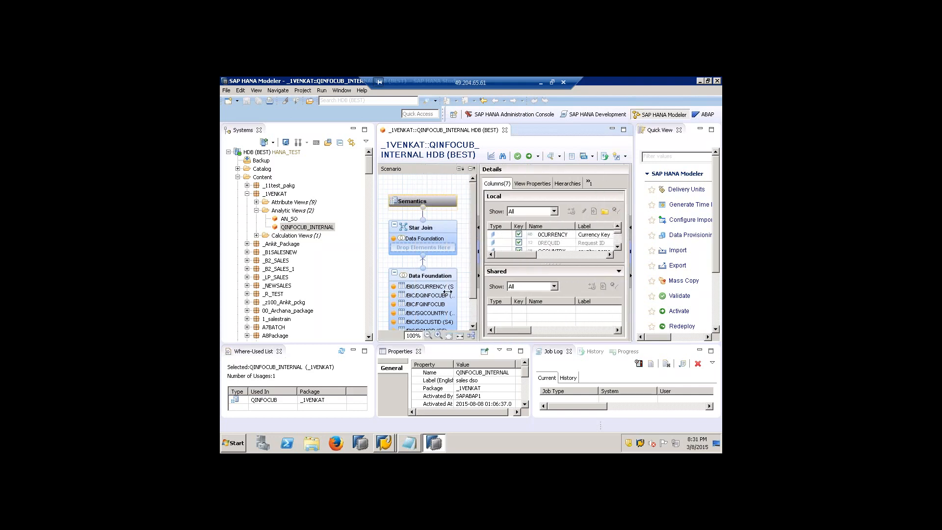
left_click(472, 311)
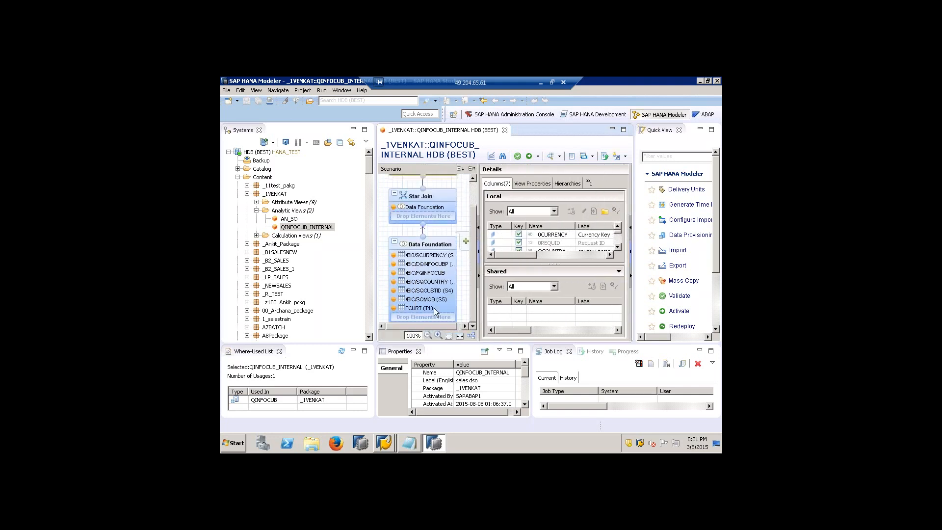
left_click_drag(473, 267, 470, 293)
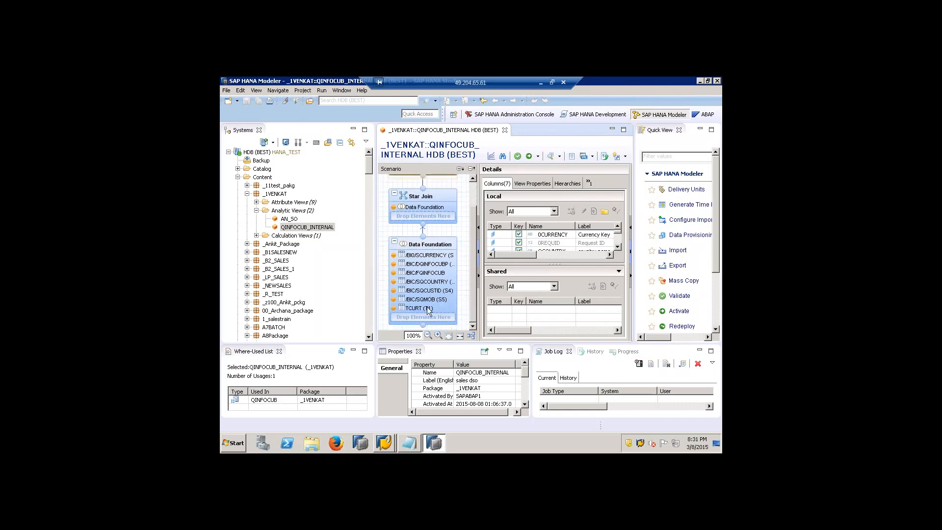
left_click(474, 189)
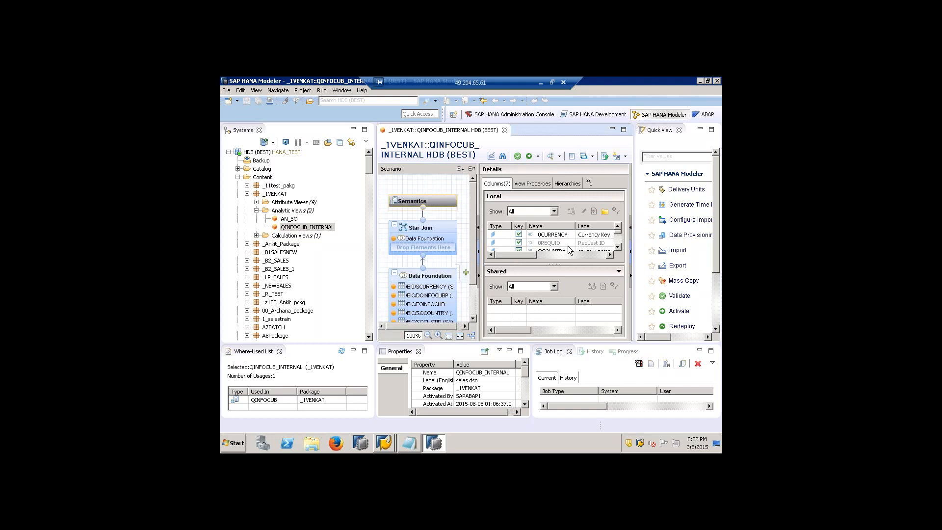
- Open QINFOCUB_INTERNAL in the Data Preview Editor and show its analysis output as a table
left_click(559, 156)
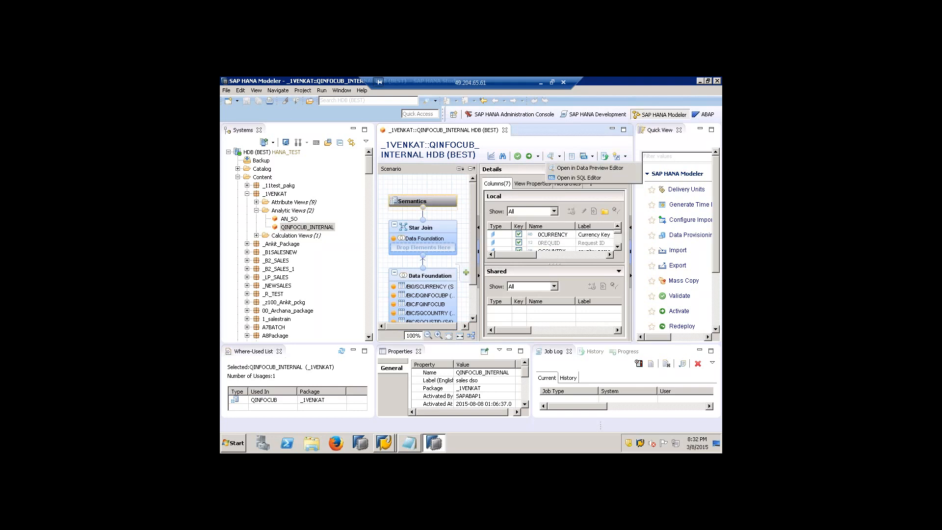
left_click(563, 169)
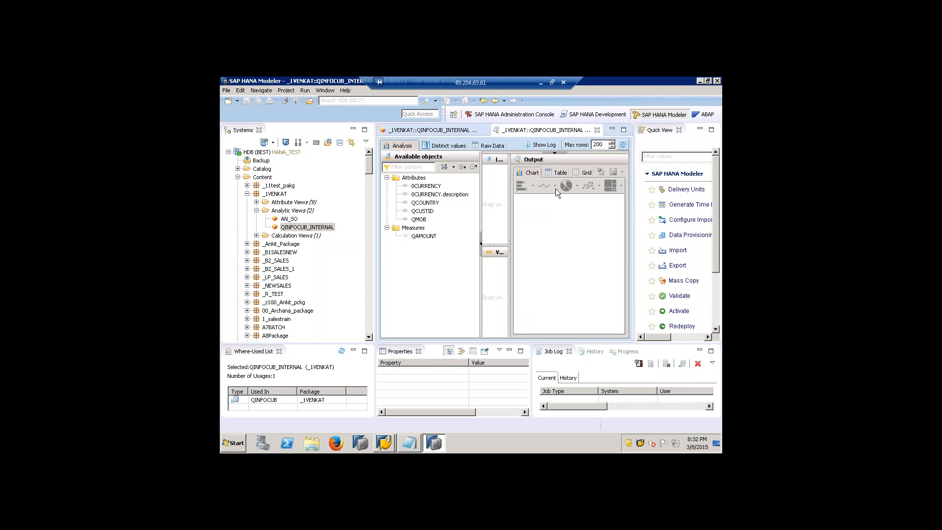
left_click(554, 172)
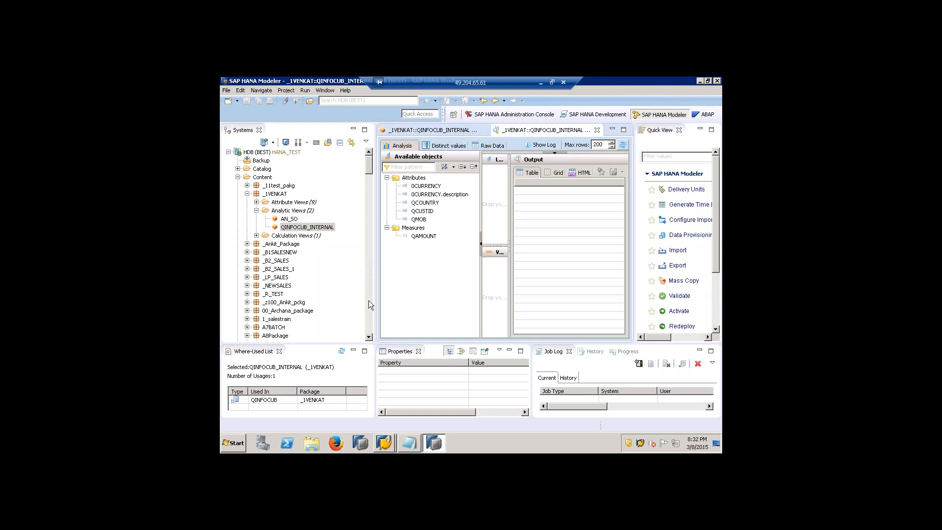
- Open the PRODUCT analytic view from the Veritydemo package and widen its Scenario pane
left_click(247, 194)
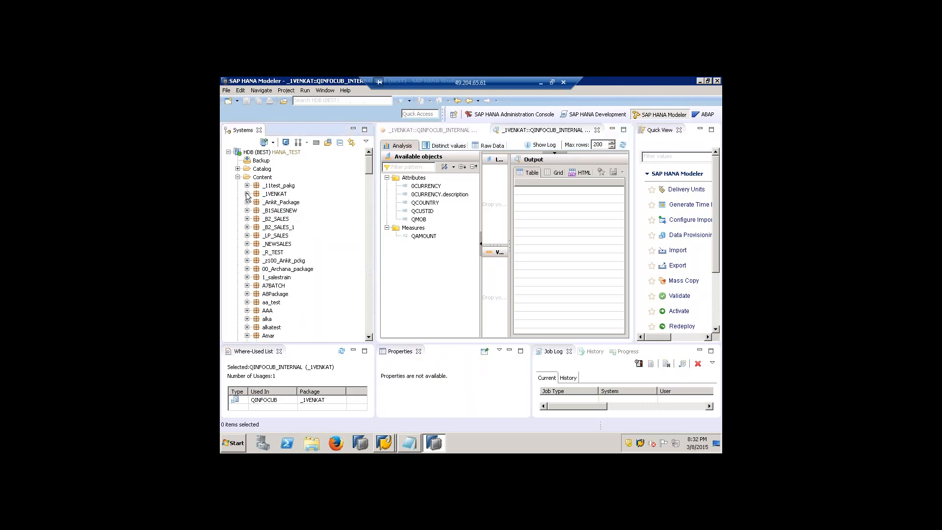
left_click(369, 183)
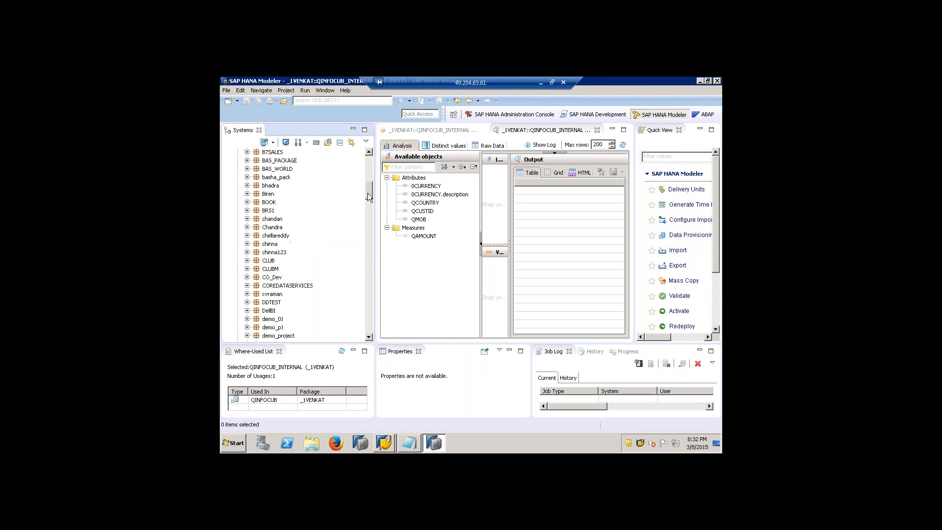
scroll(369, 196, "down", 1)
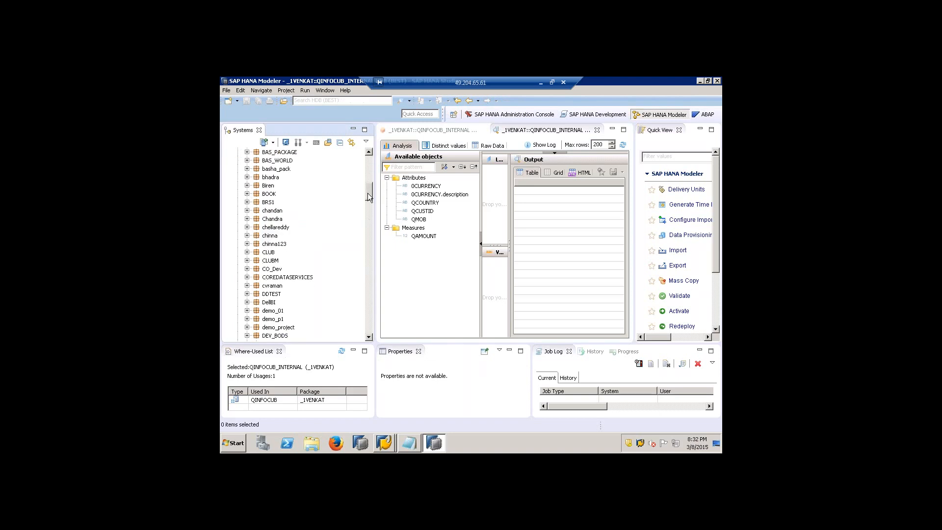
left_click_drag(367, 205, 369, 307)
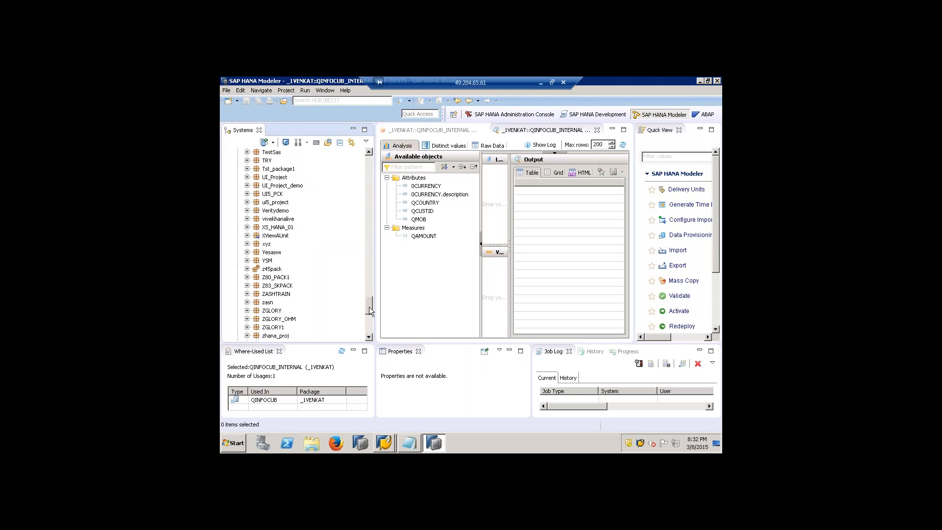
left_click(247, 211)
left_click(256, 219)
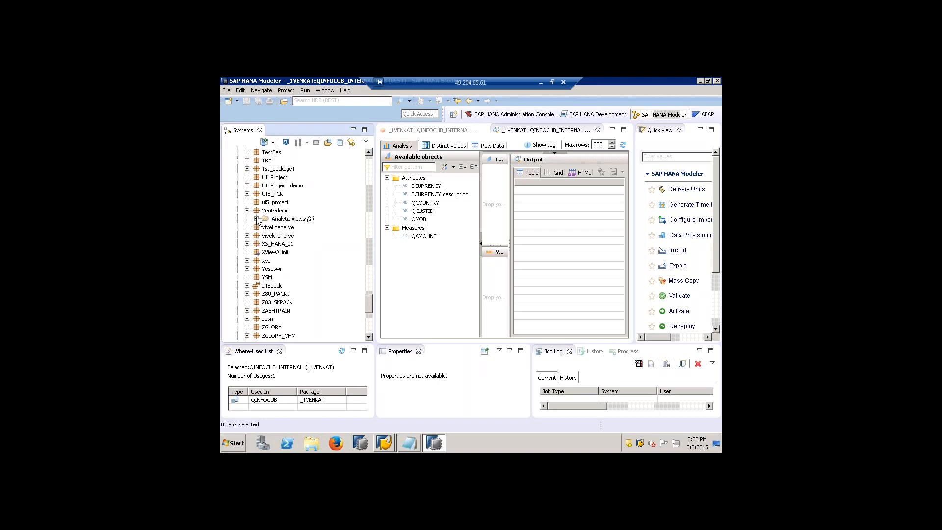
double_click(291, 227)
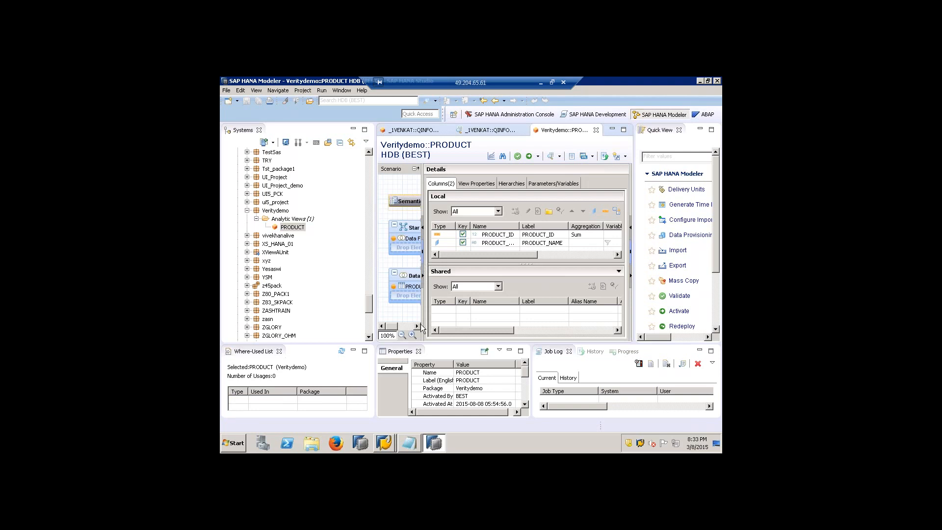
left_click_drag(464, 319, 467, 319)
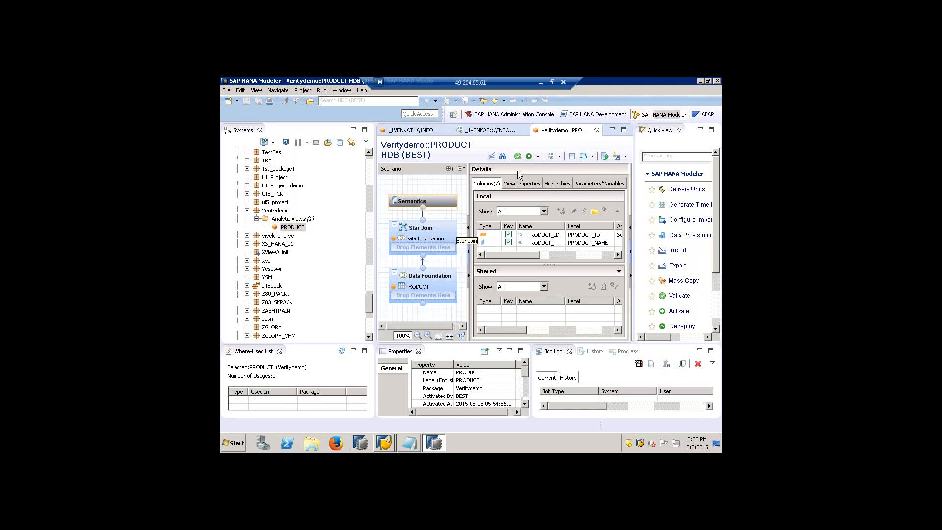
- Preview the PRODUCT view's data, chart the PRODUCT_NAME attribute, and widen the editor area
left_click(559, 157)
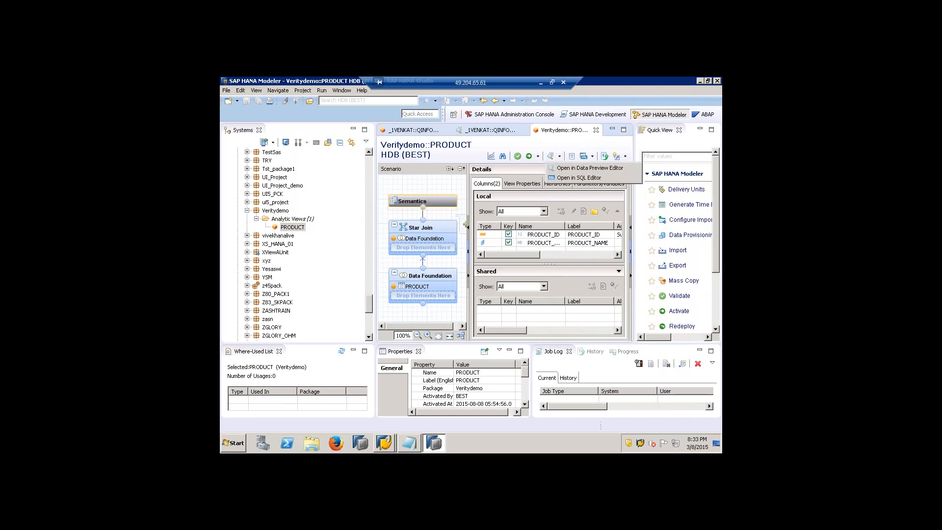
left_click(562, 170)
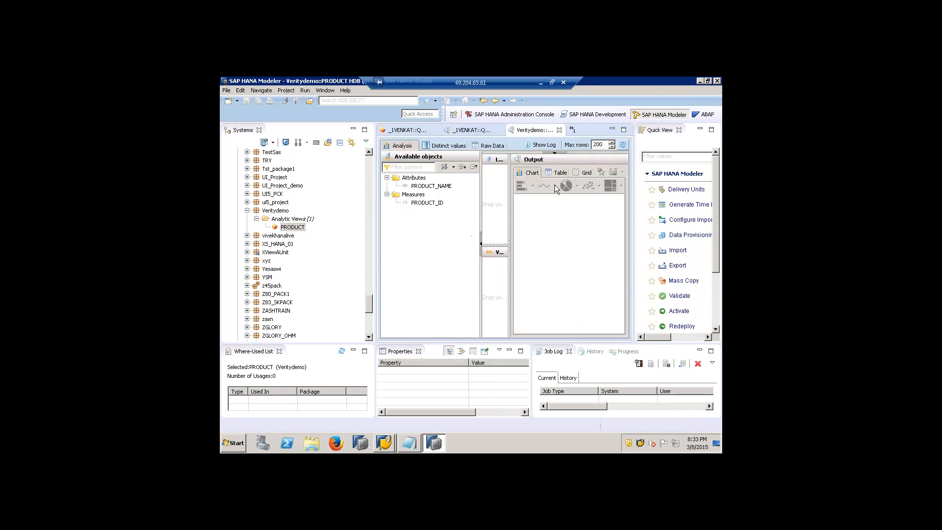
double_click(444, 187)
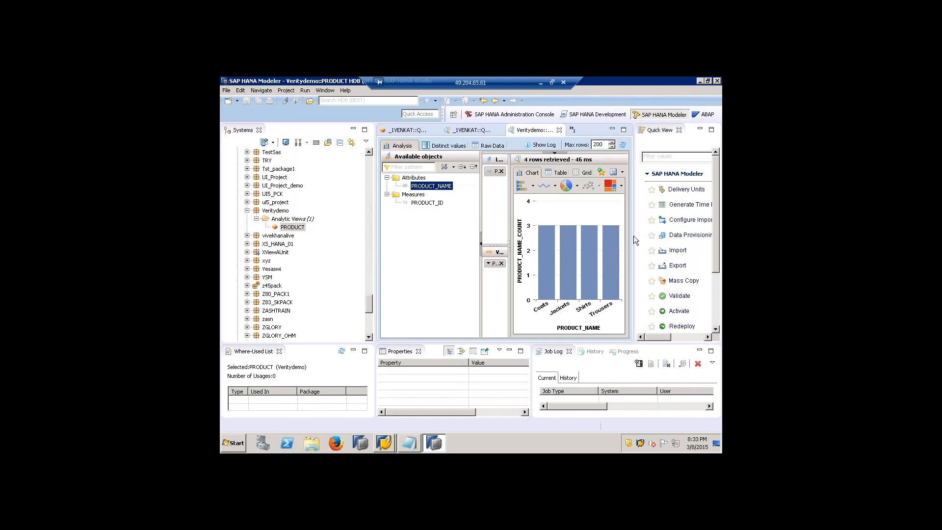
left_click_drag(634, 237, 713, 250)
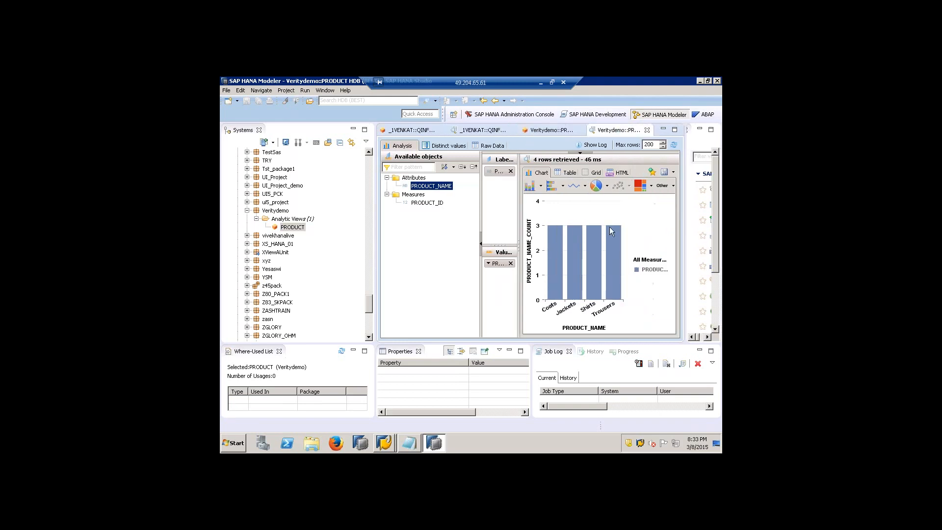
- Show the PRODUCT preview output as a table, narrow its PRODUCT_NAME column, and return to the start of the system tree
left_click(566, 174)
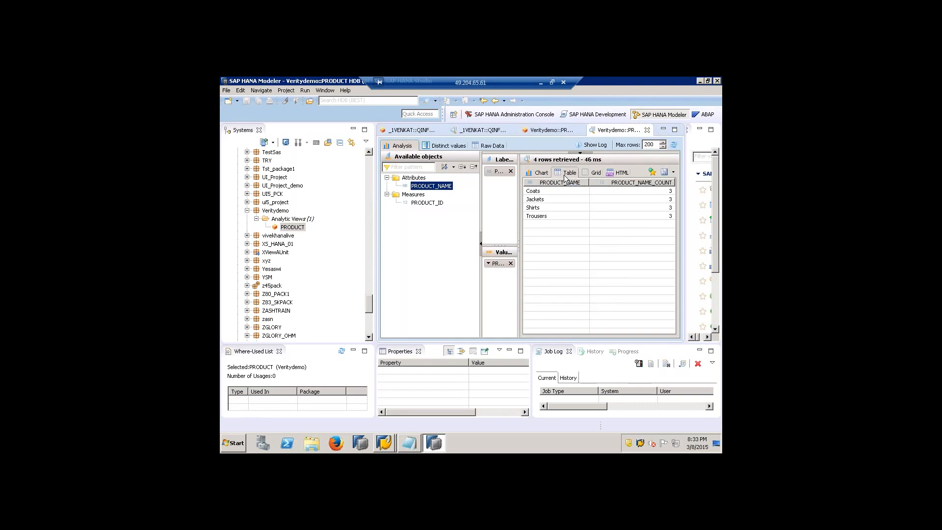
left_click_drag(590, 186, 574, 185)
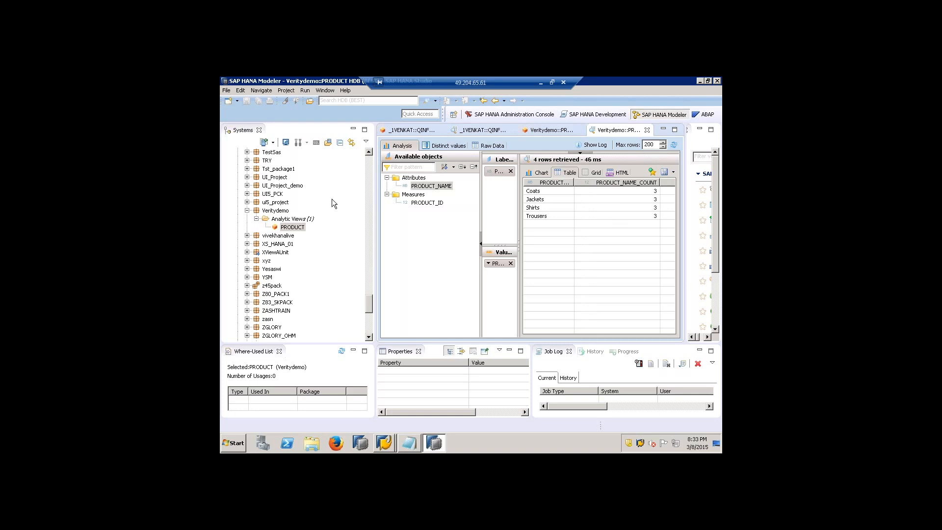
left_click_drag(368, 163, 369, 166)
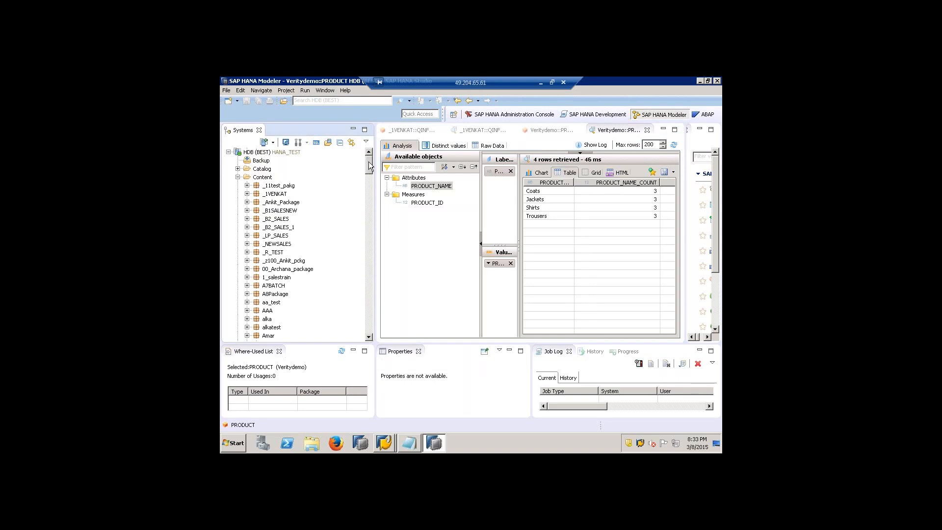
- Expand the Catalog folder, examine its list of schemas with the first schema collapsed, and collapse the Catalog again
mouse_move(370, 167)
left_mouse_down()
mouse_move(370, 224)
mouse_move(370, 154)
left_mouse_up()
left_click(238, 168)
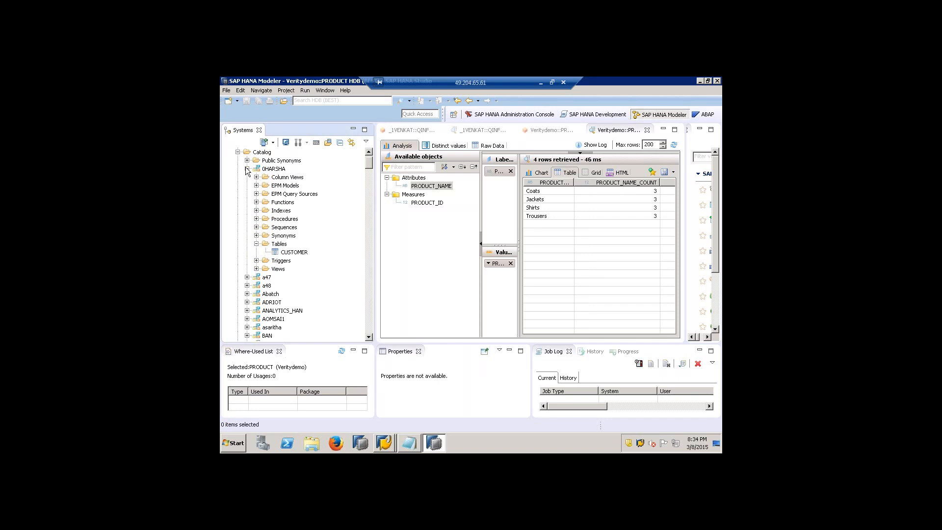
left_click(247, 169)
left_click_drag(369, 166, 371, 272)
left_click_drag(372, 239, 369, 185)
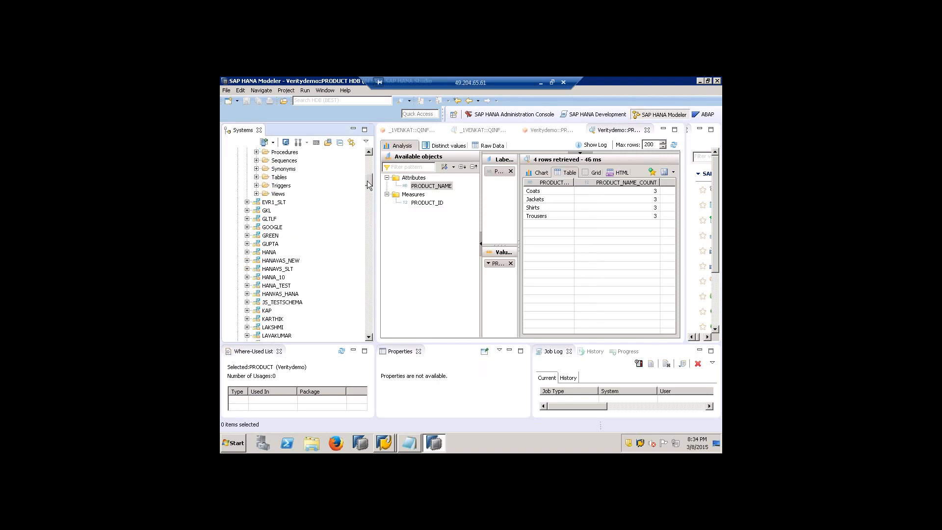
left_click_drag(369, 184, 370, 158)
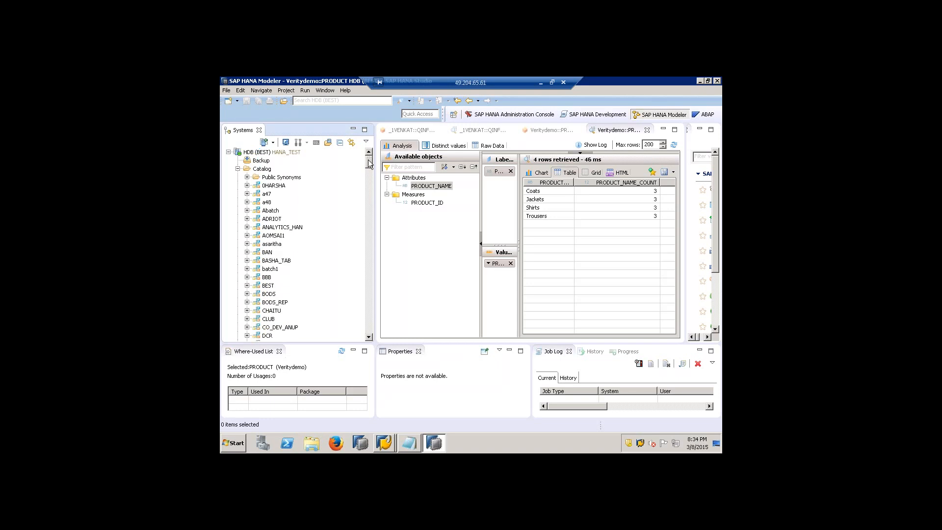
left_click_drag(369, 165, 370, 211)
left_click_drag(371, 175, 371, 152)
left_click(238, 168)
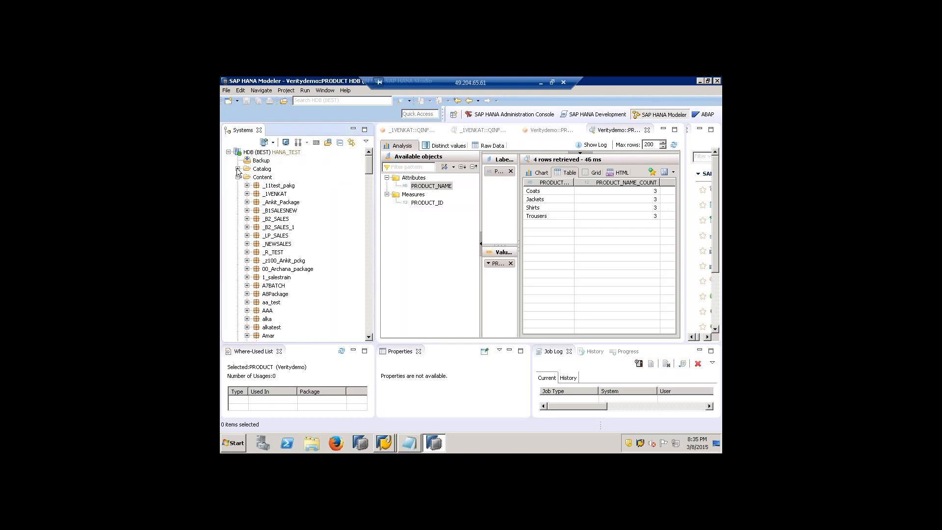
- Collapse the Content, Security and Provisioning folders in the system tree
left_click(261, 169)
left_click(237, 176)
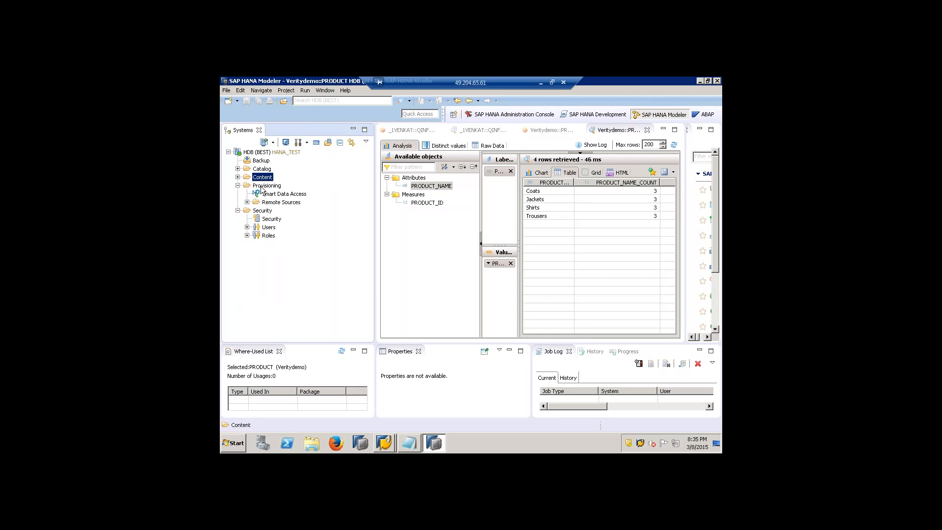
left_click(261, 187)
left_click(263, 210)
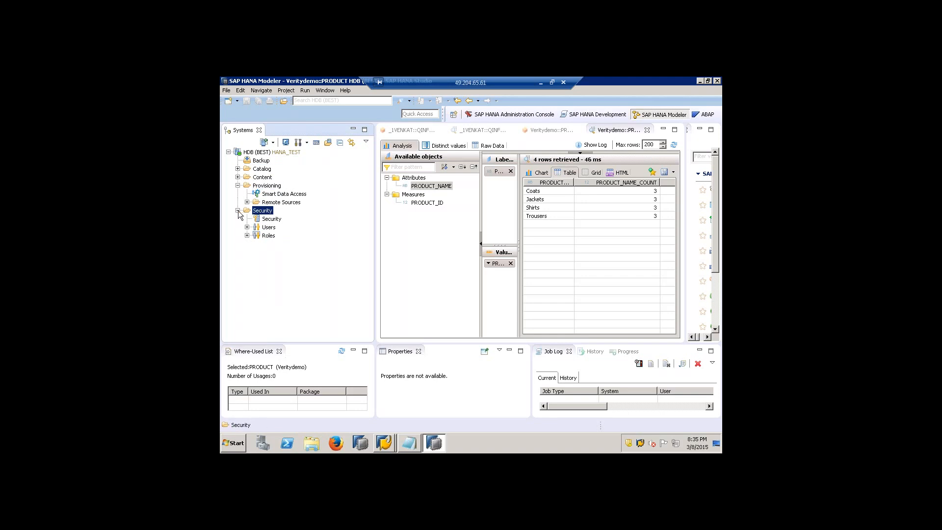
left_click(237, 210)
left_click(237, 186)
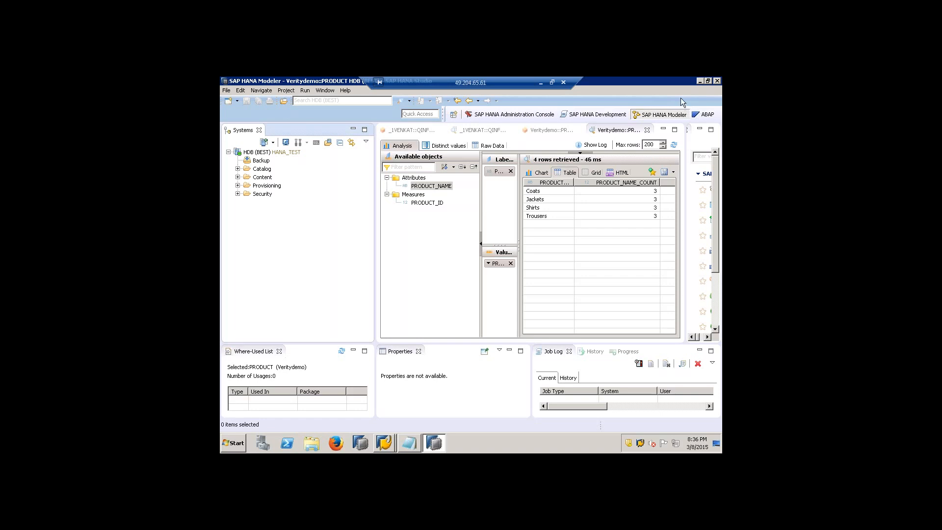
- Restore the HANA Studio window to a smaller size and examine the BW74_HANA and BW74SR2 connections in SAP Logon
left_click(710, 82)
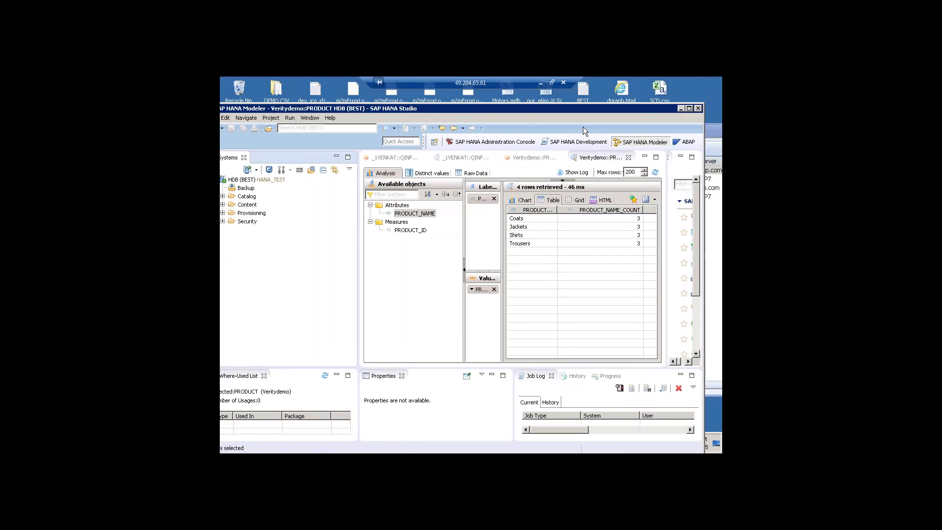
left_click_drag(526, 168, 525, 169)
left_click_drag(588, 133, 505, 106)
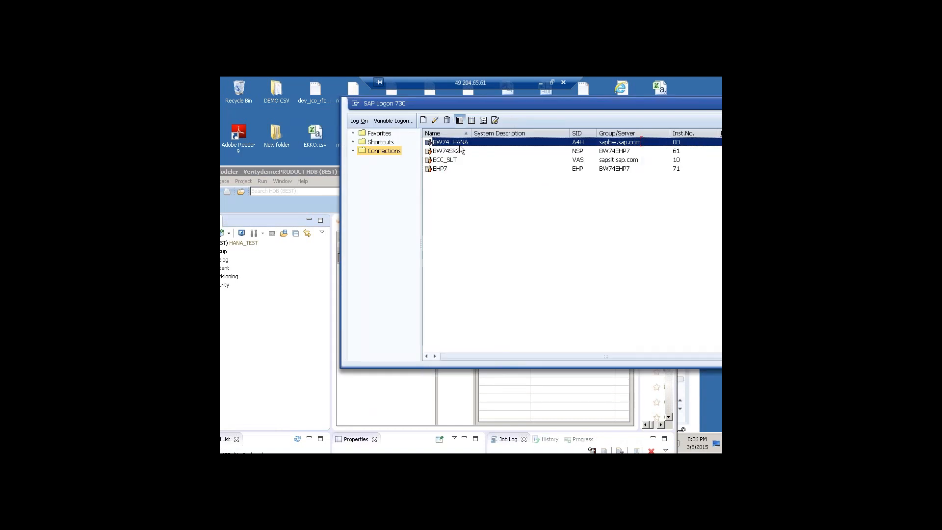
left_click(456, 153)
left_click(459, 145)
left_click_drag(596, 102, 450, 162)
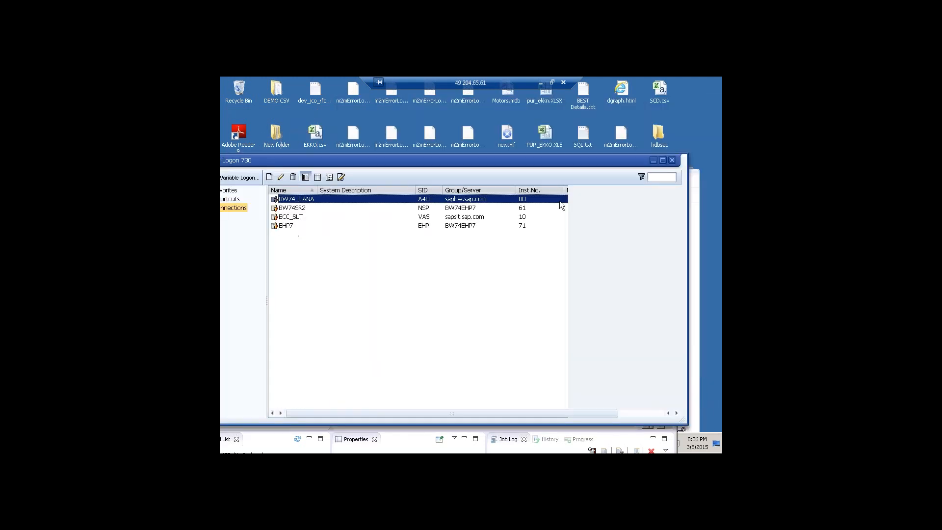
- Minimize the SAP Logon, HANA Studio and Data Warehousing Workbench windows to expose the remote desktop
left_click(654, 160)
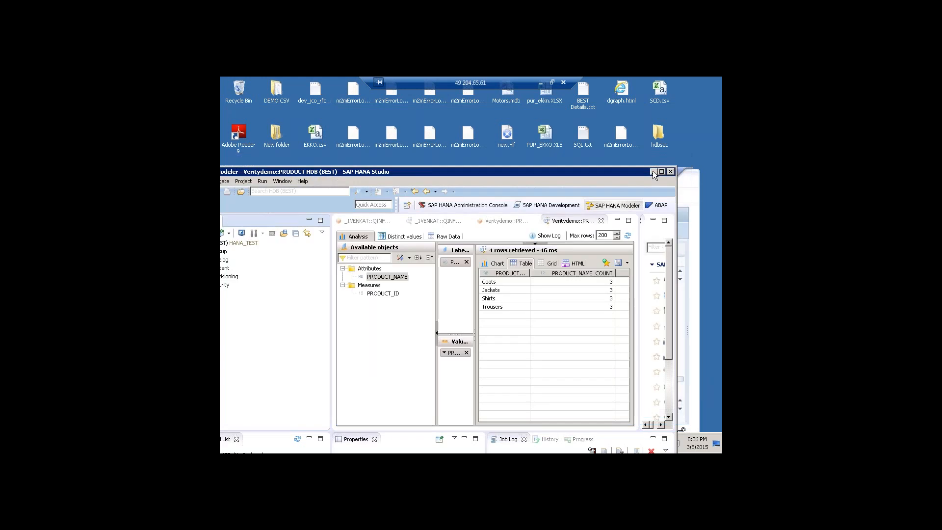
left_click(652, 171)
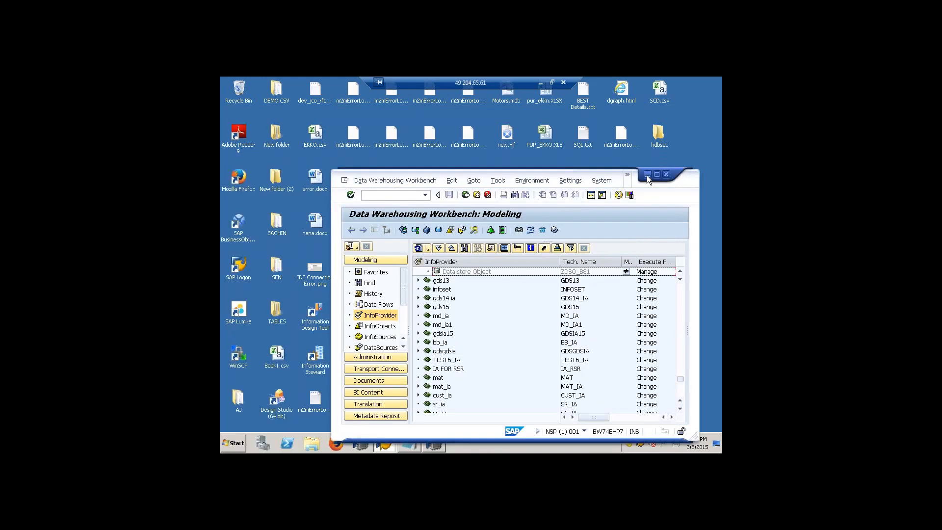
left_click(647, 175)
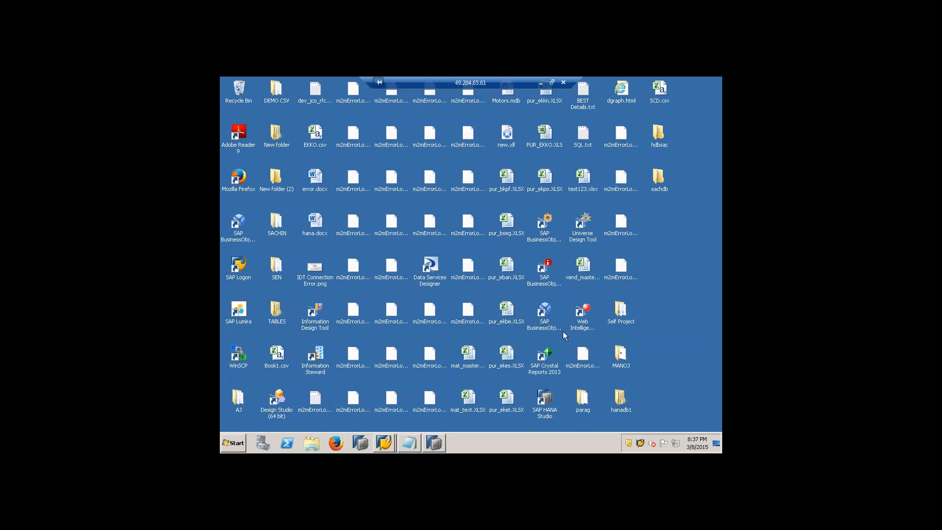
- Examine the desktop's SAP tool shortcuts, such as HANA Studio and Lumira, and the purchasing spreadsheets PUR_EKKO.XLS, pur_bseg.XLSX and pur_bkpf.XLSX
left_click(546, 402)
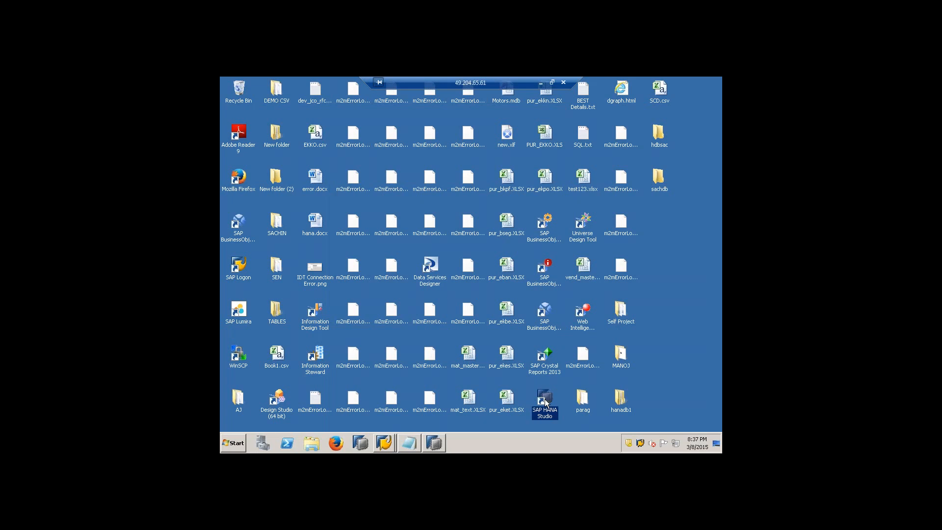
left_click(557, 364)
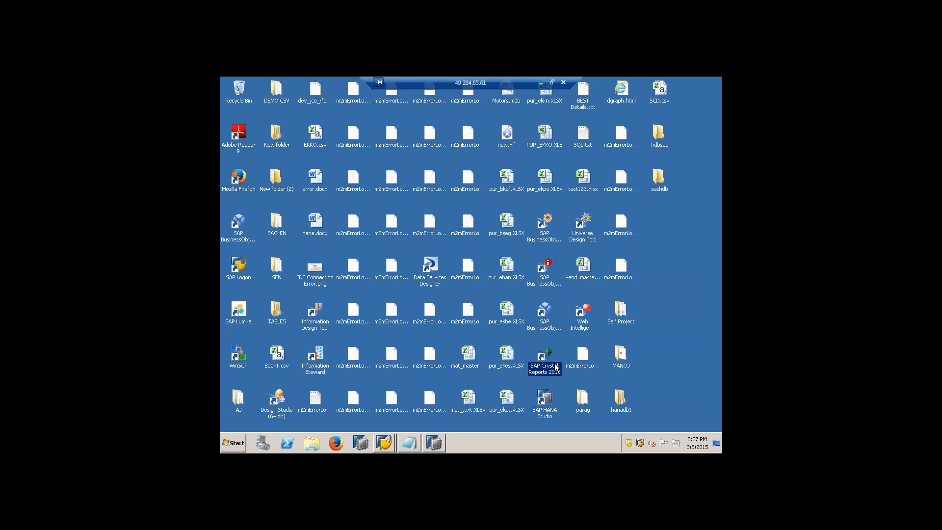
left_click(244, 323)
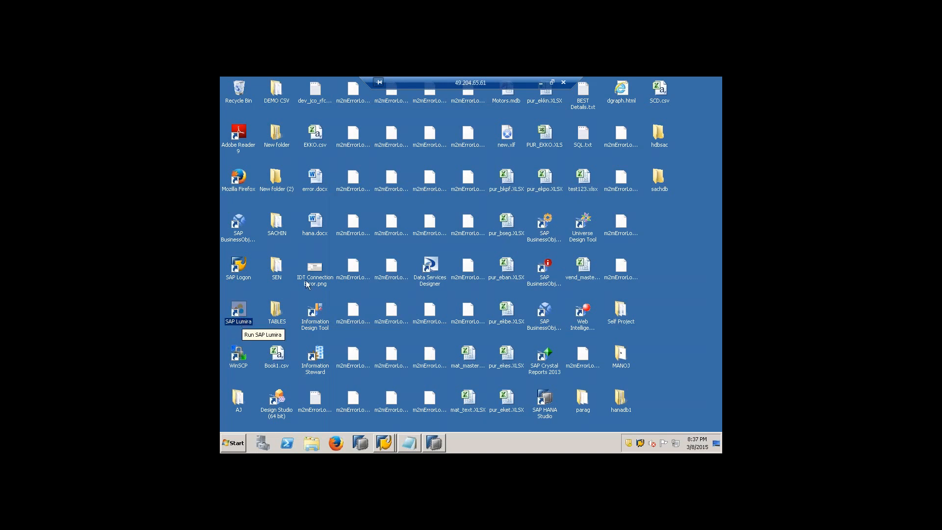
left_click(537, 148)
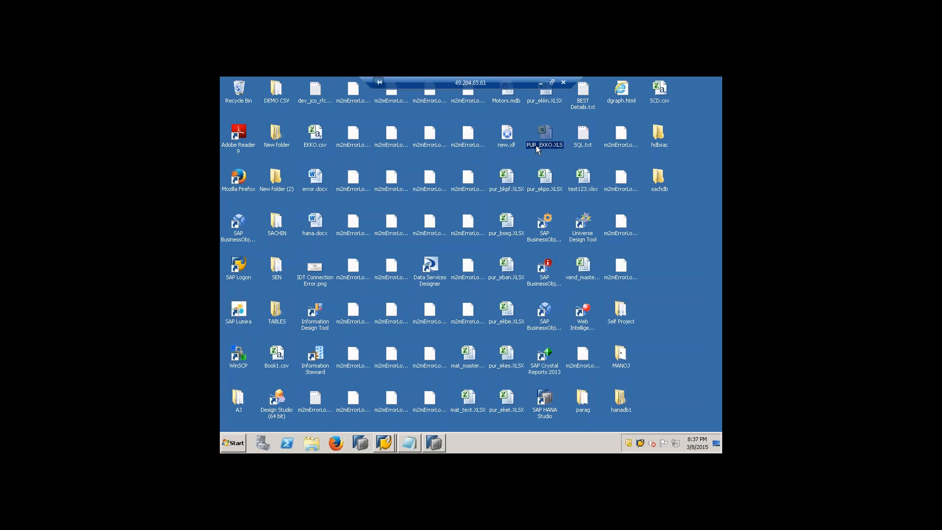
left_click(502, 234)
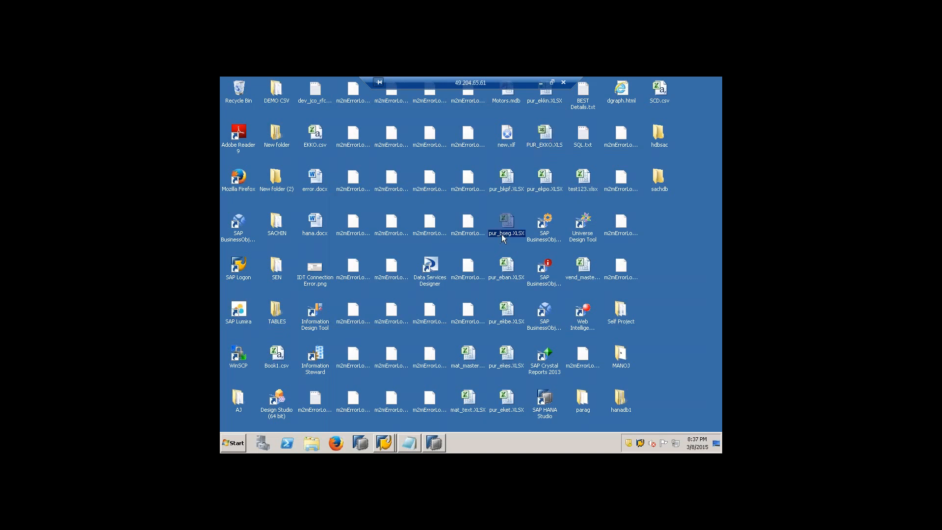
left_click(504, 189)
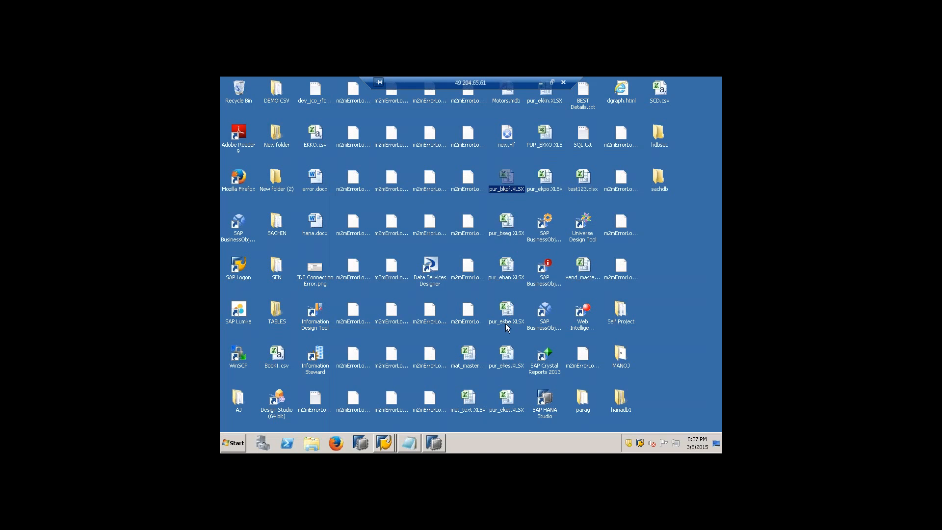
left_click(515, 234)
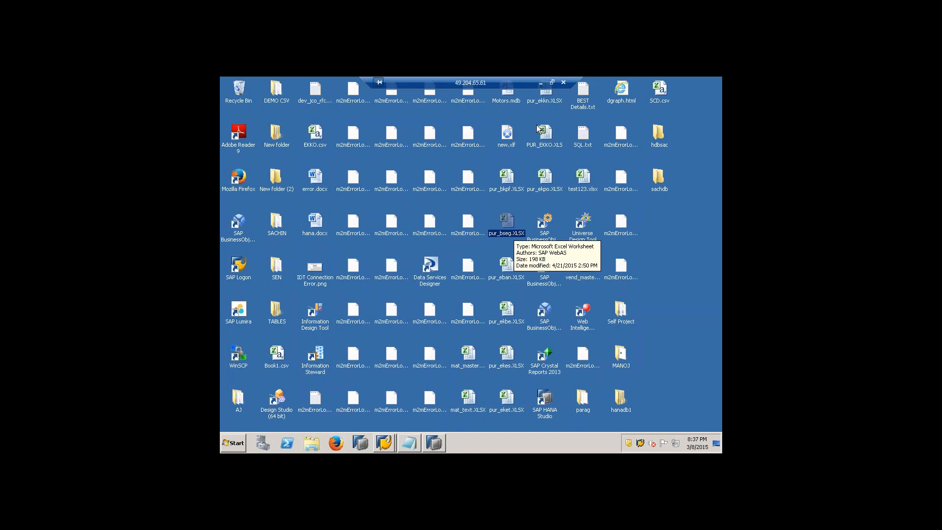
- Disconnect the remote desktop session and confirm the disconnection
mouse_move(533, 126)
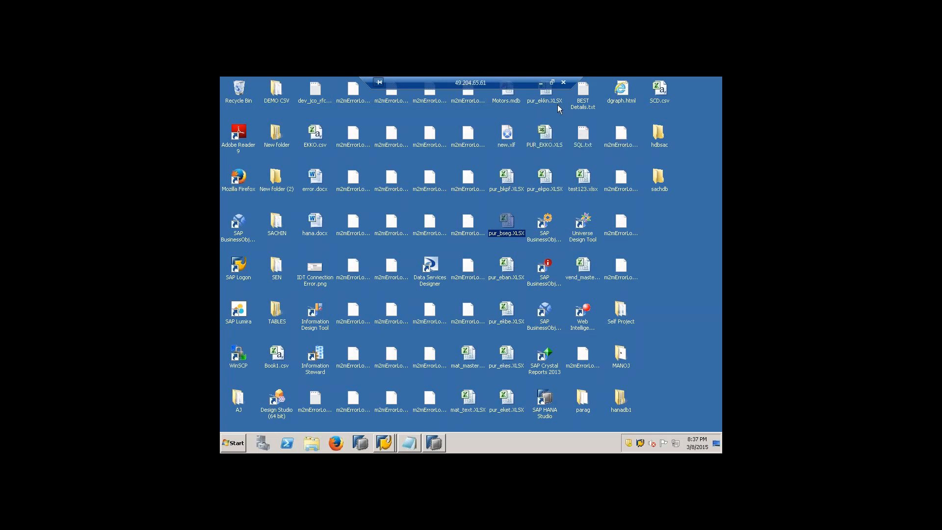
left_click(563, 83)
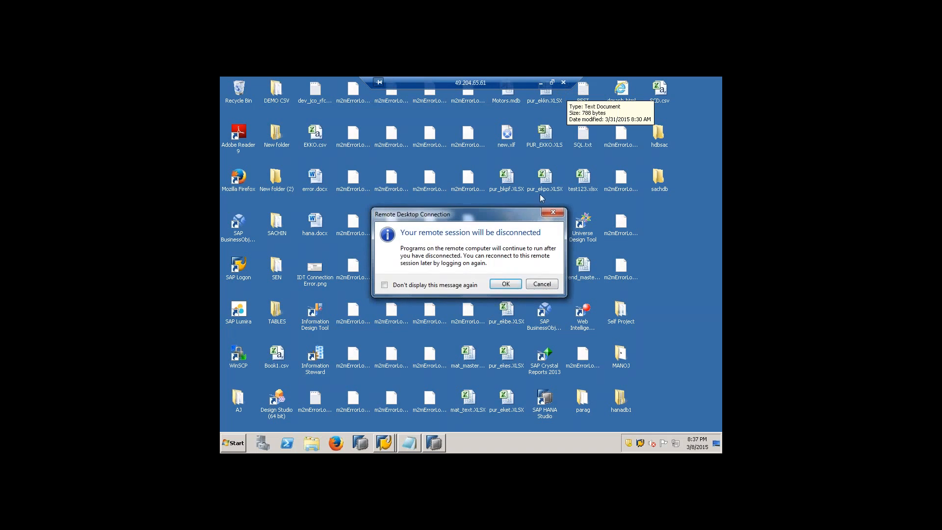
key("Return")
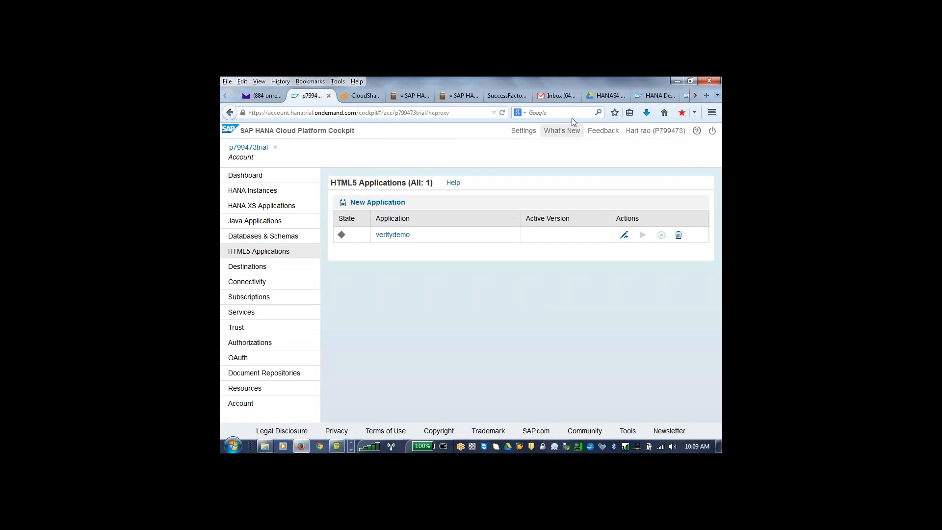
- View the HANAS4 folder in Google Drive and SAP's HANA developer page, and minimize the browser
left_click(609, 96)
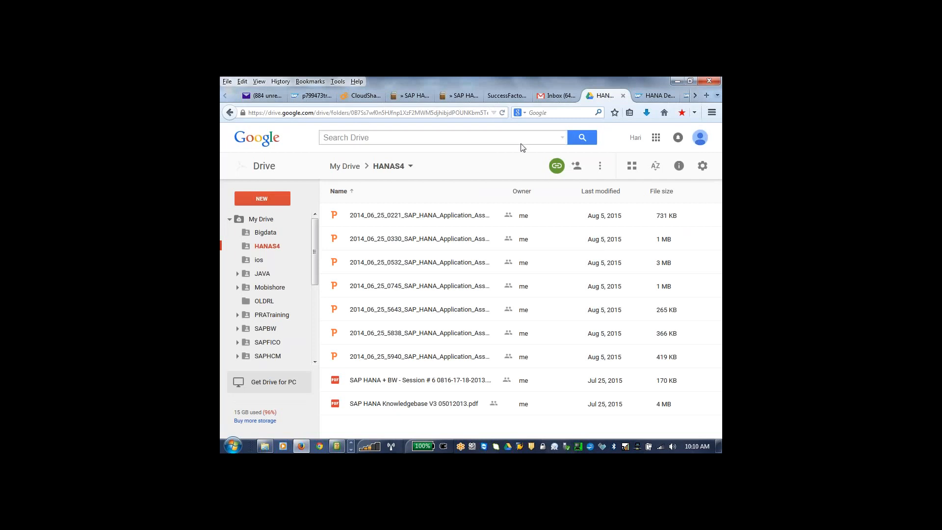
left_click(659, 97)
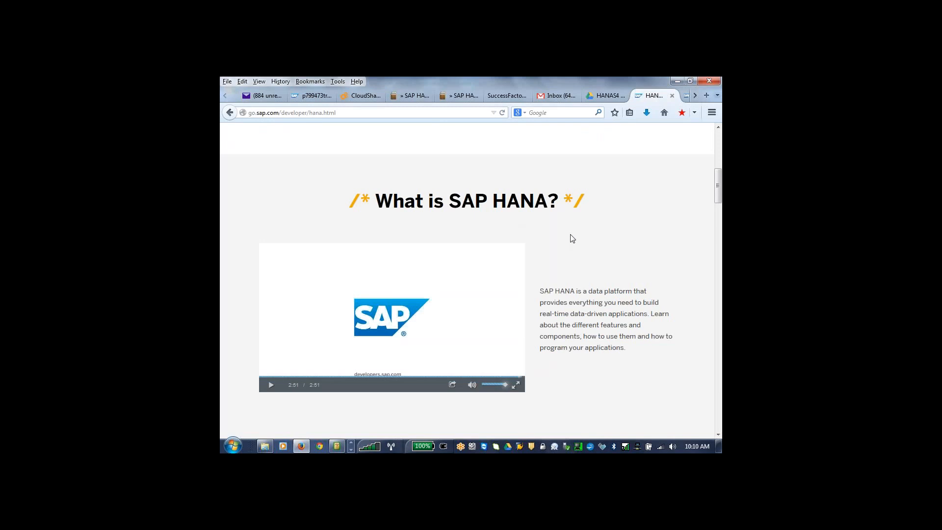
left_click(675, 83)
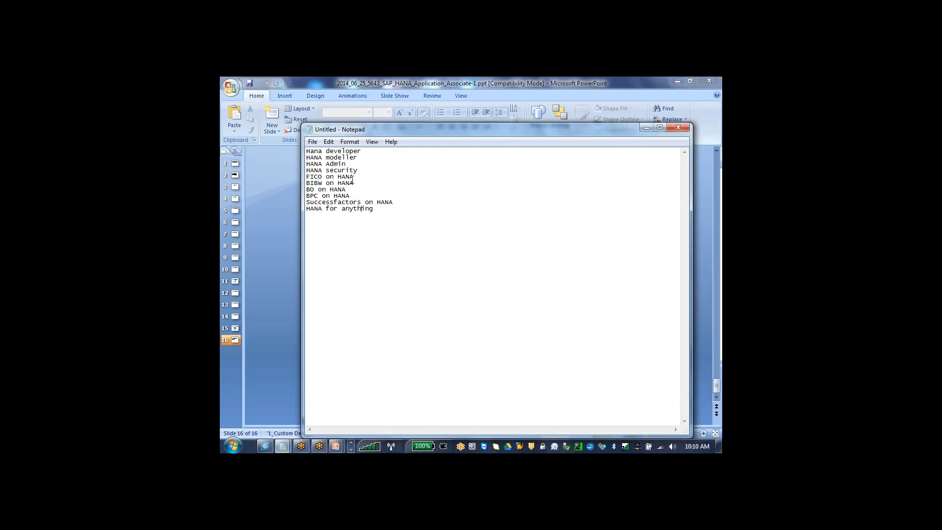
- Separate the job roles in Notepad into groups with blank lines after Hana developer and after HANA security
left_click(358, 165)
left_click(358, 170)
left_click_drag(307, 157, 364, 170)
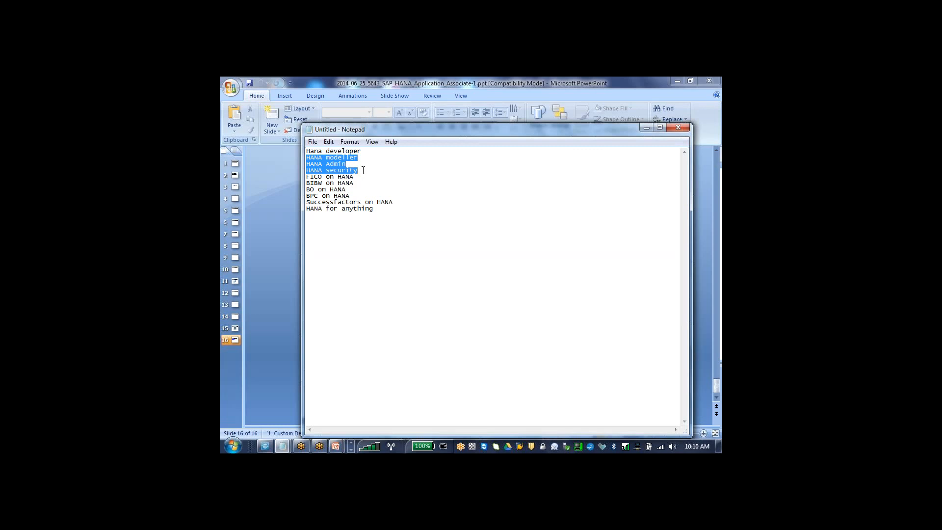
left_click(365, 153)
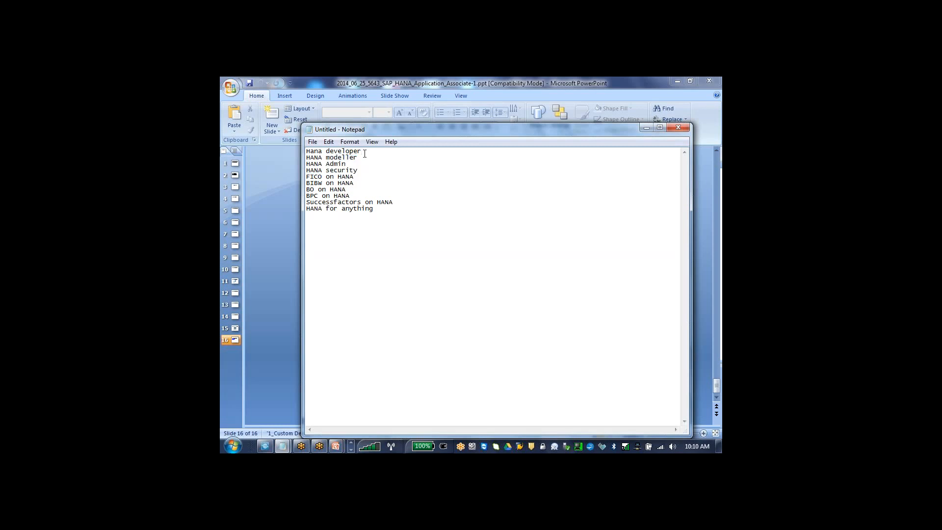
key("Return")
left_click(365, 165)
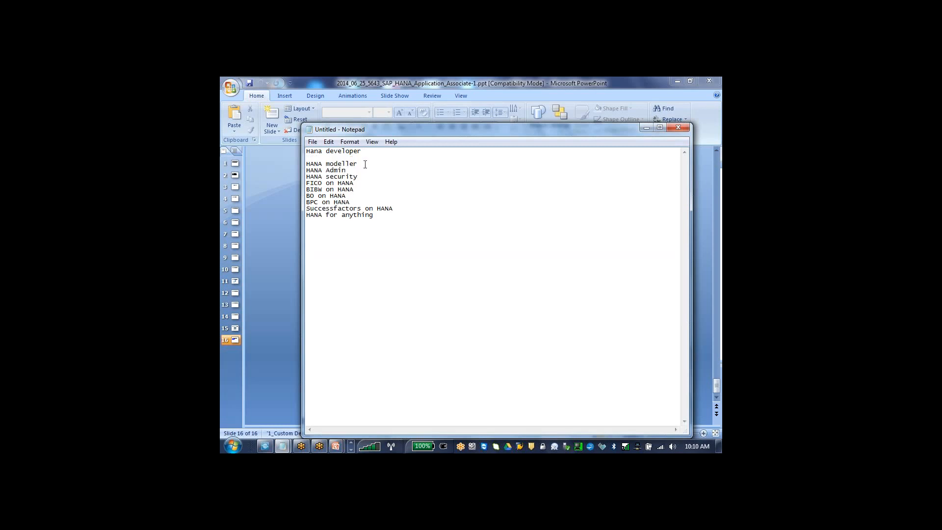
left_click(362, 171)
key("Return")
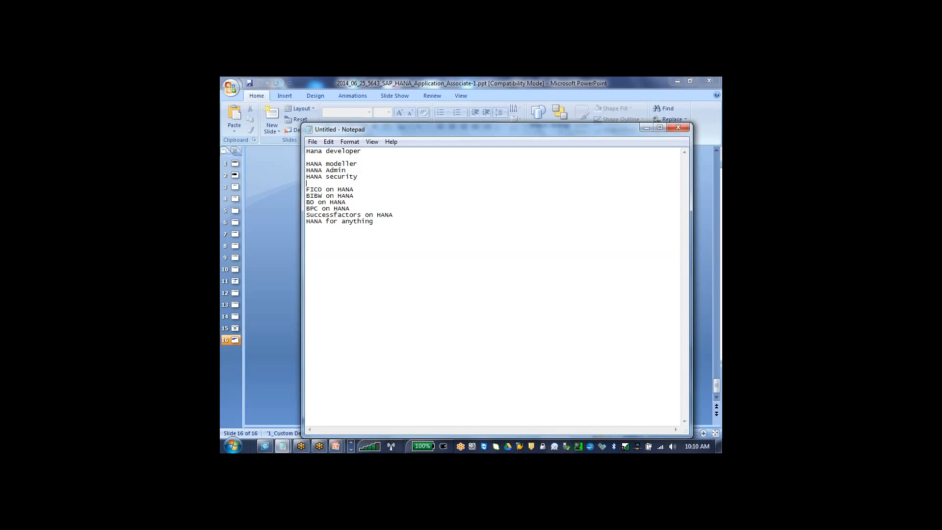
- Delete the HANA Admin line from the job role list
left_click_drag(352, 171, 263, 164)
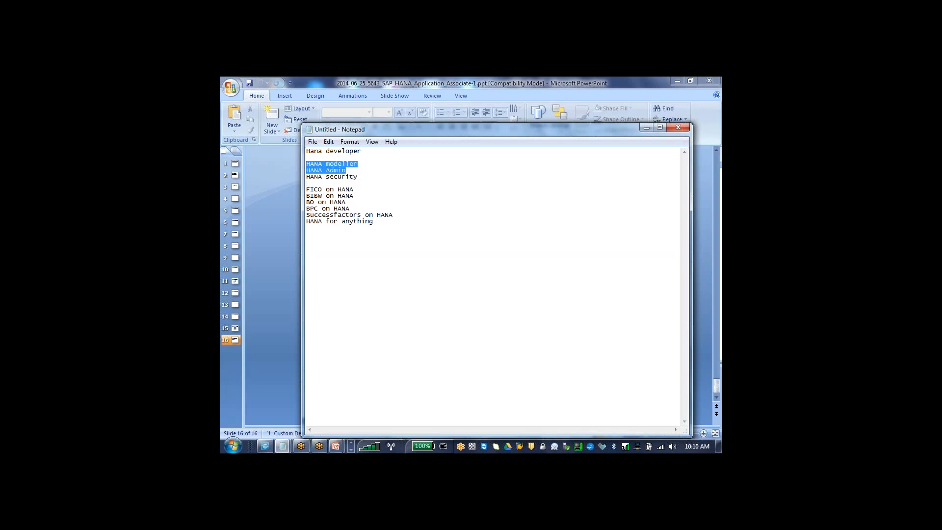
left_click_drag(352, 170, 269, 172)
key("Delete")
key("BackSpace")
- Insert a line beginning with "HANA Bas" directly above HANA modeller, keeping a blank line before it, and minimize Notepad
left_click(308, 157)
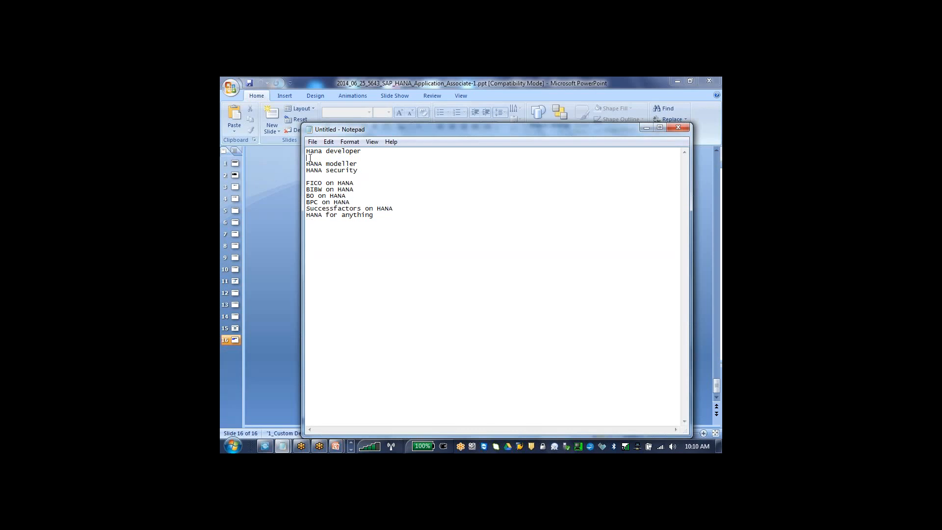
key("Return")
type("HANA /")
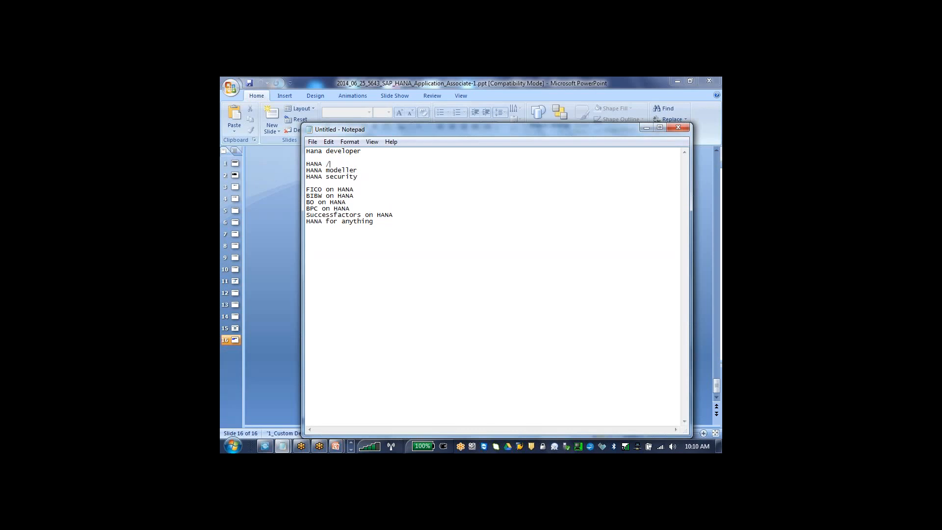
key("BackSpace")
type("Basics")
key("BackSpace")
key("BackSpace")
key("BackSpace")
left_click(367, 152)
left_click(647, 128)
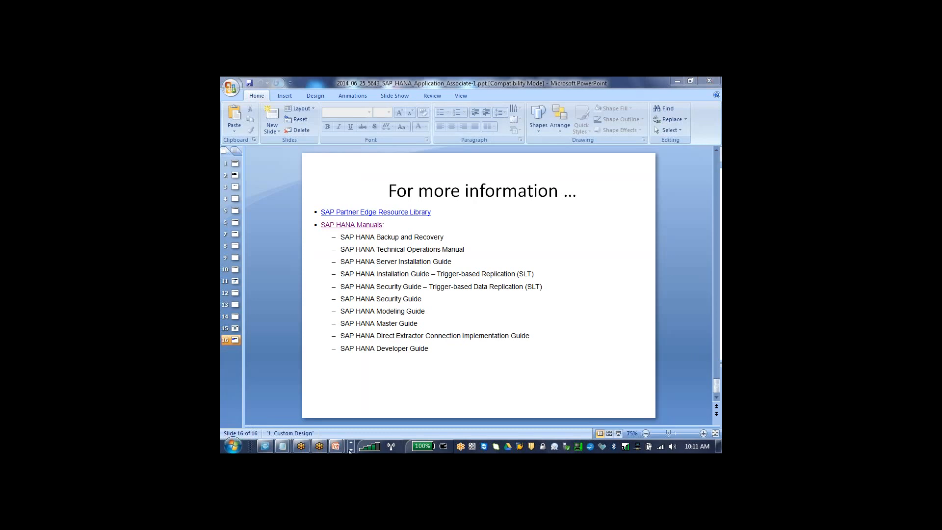
- Open 2014_06_25_5838_SAP_HANA_Application_Associate-2.ppt from the HANA documents folder and present it as a slide show up to the Agenda slide
left_click(351, 450)
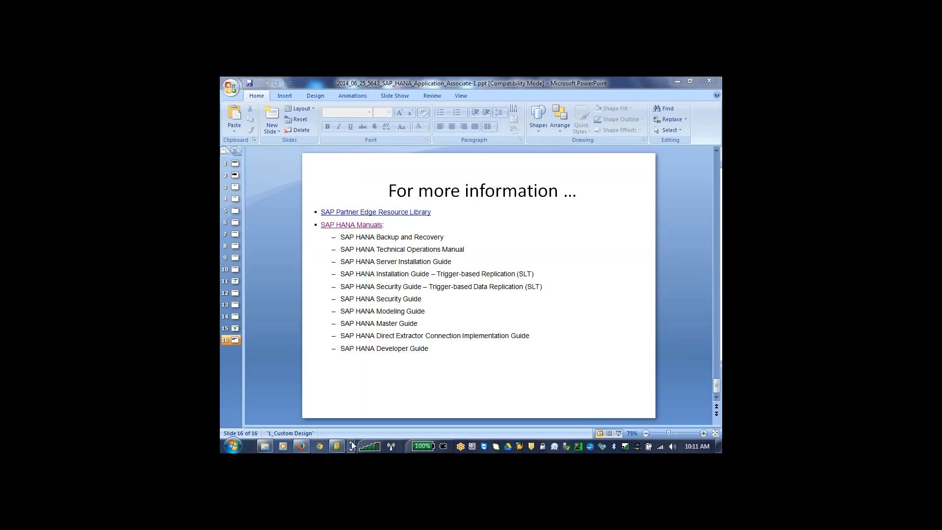
left_click(265, 446)
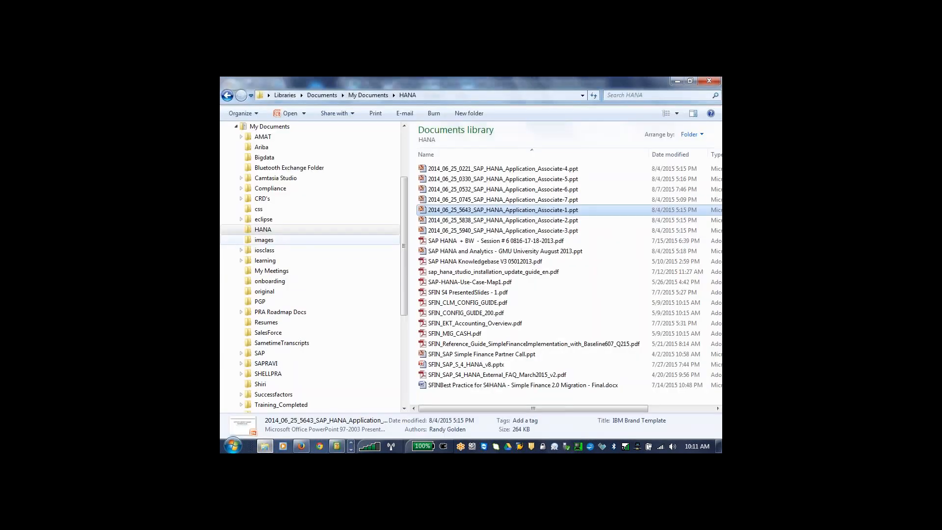
double_click(471, 221)
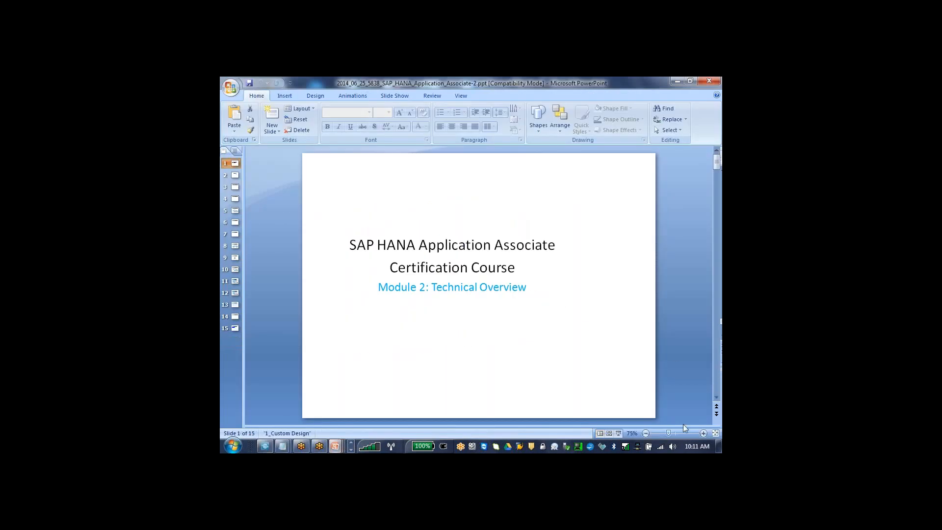
left_click(619, 434)
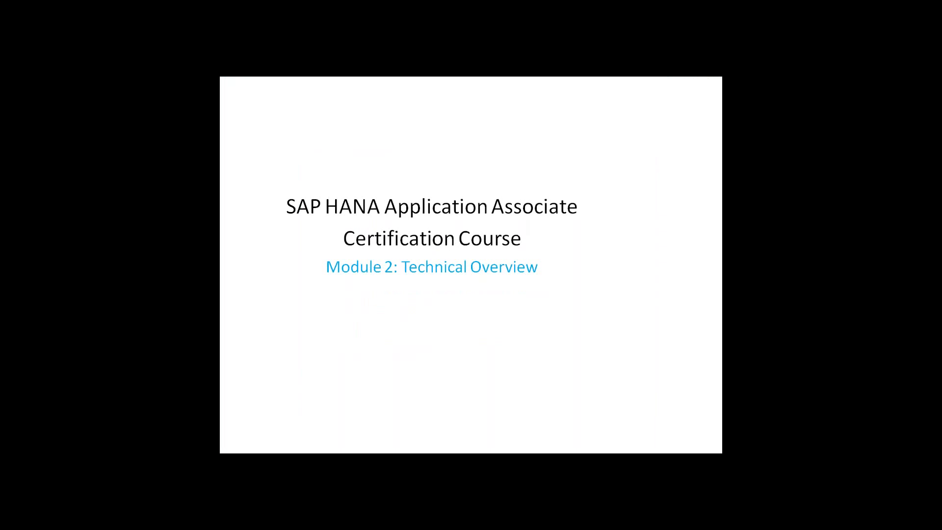
key("Right")
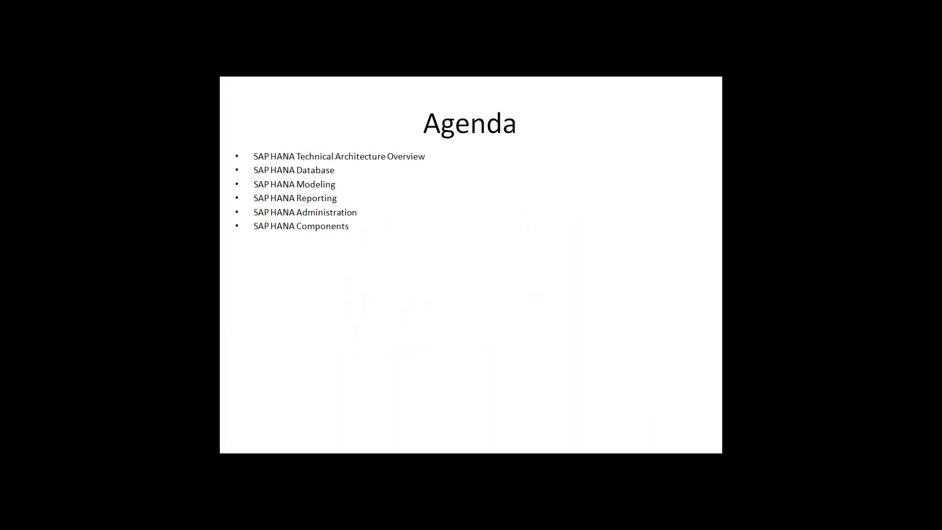